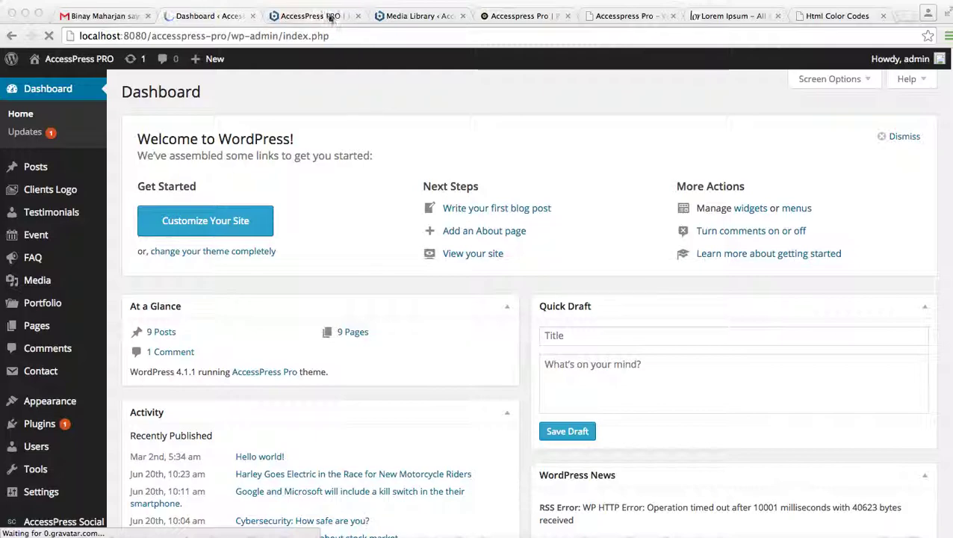
Glance at the theme demo site, then start a new page from the WordPress dashboard.
click(527, 17)
mouse_move(641, 99)
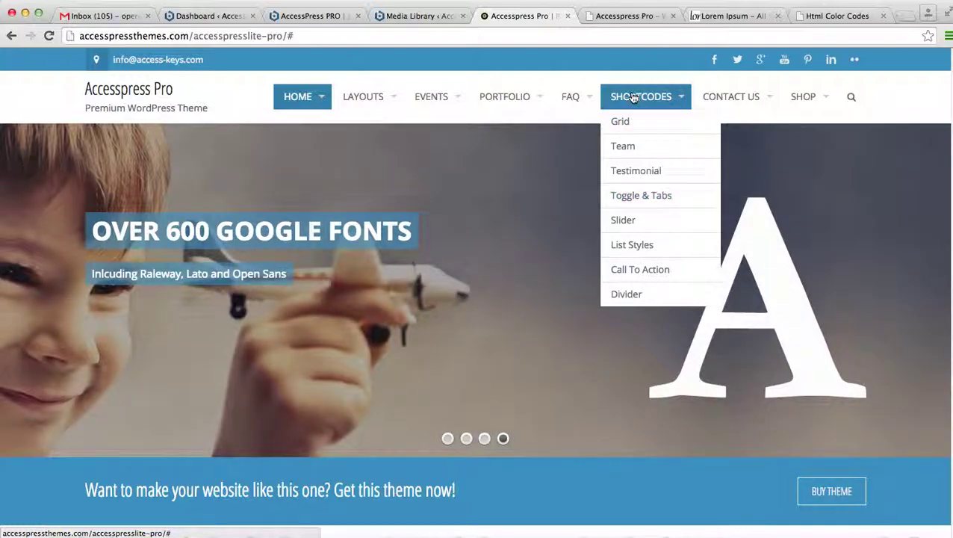
click(196, 17)
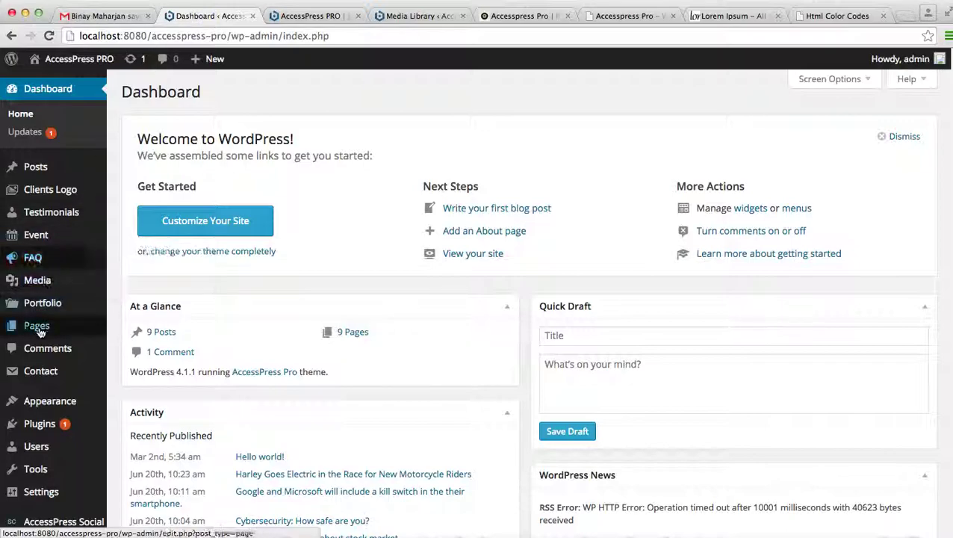
mouse_move(40, 332)
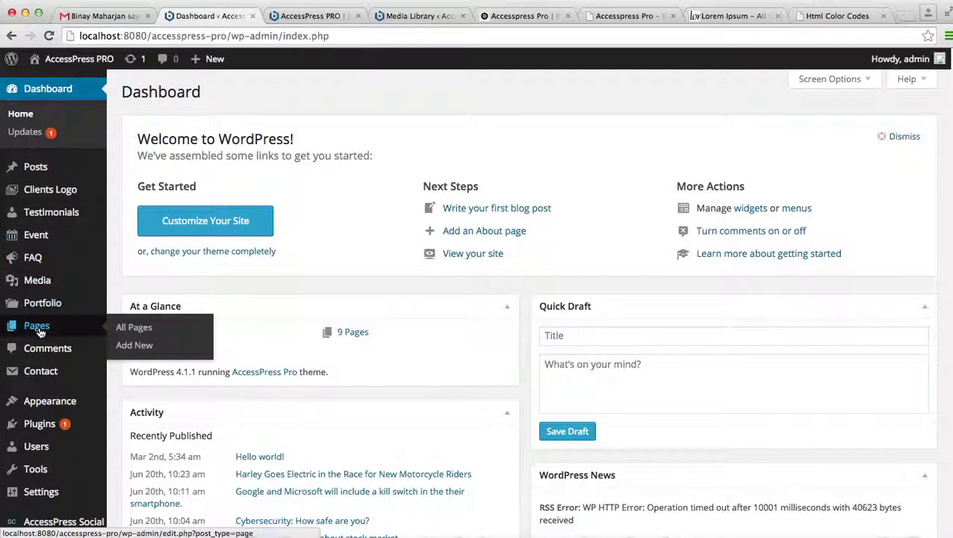
click(138, 346)
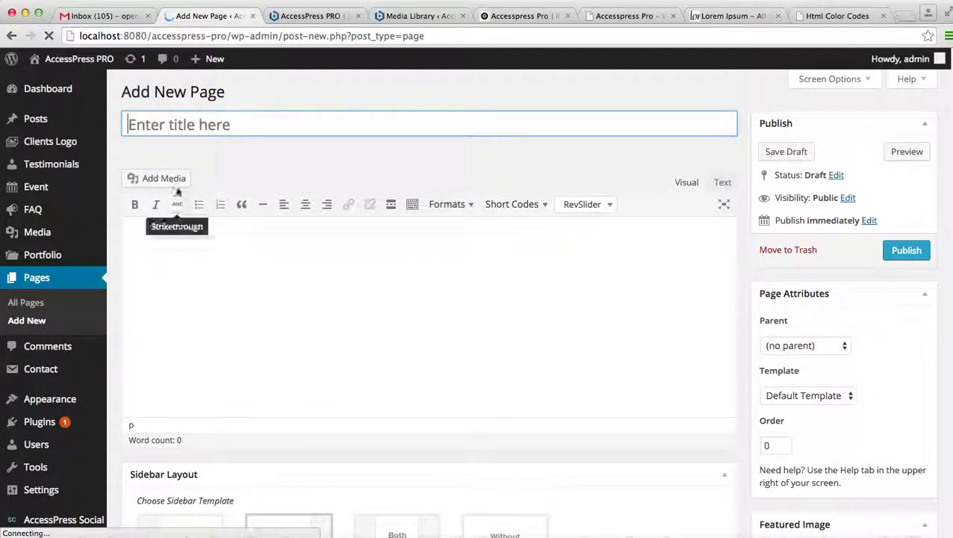
Title the new page 'shortcodes' and bring up the shortcode elements list in the body.
click(221, 121)
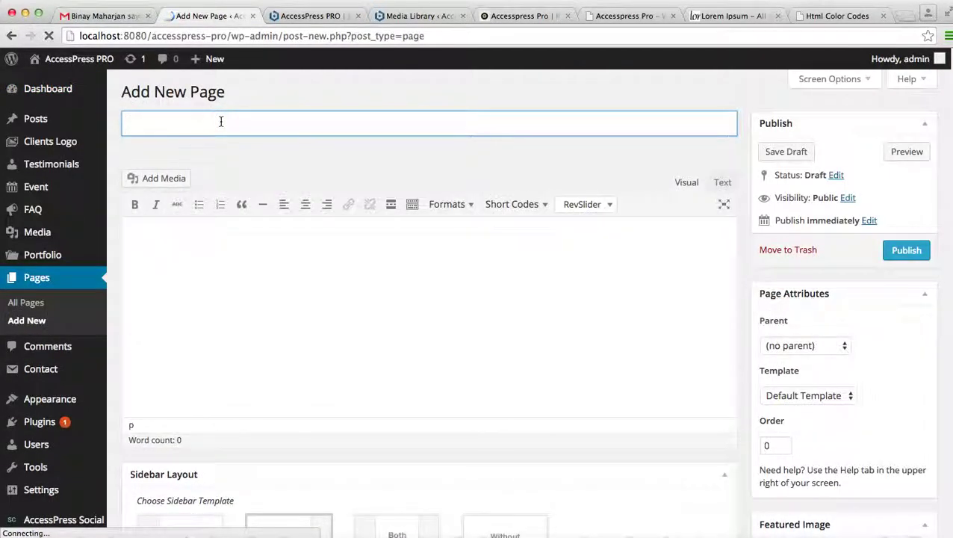
text(shortcodes)
click(197, 262)
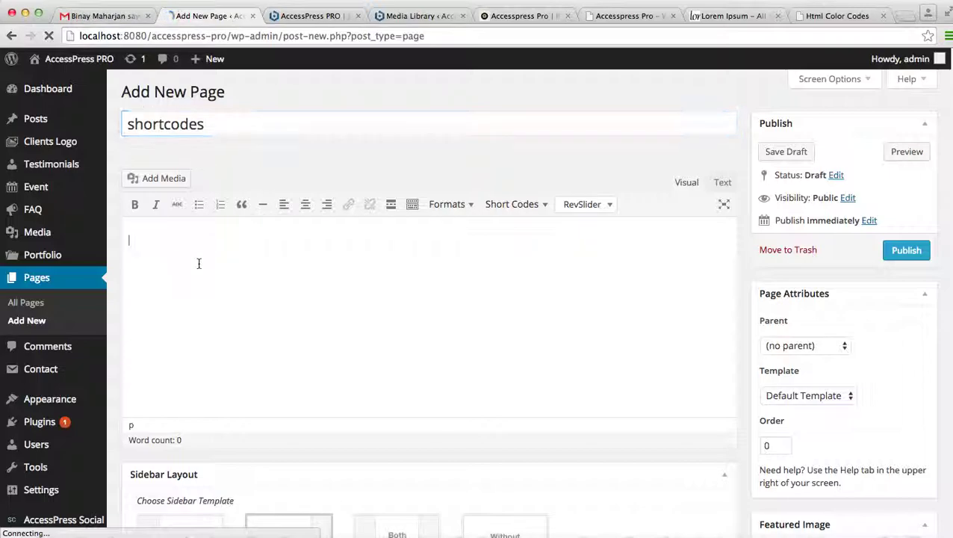
click(534, 208)
mouse_move(532, 251)
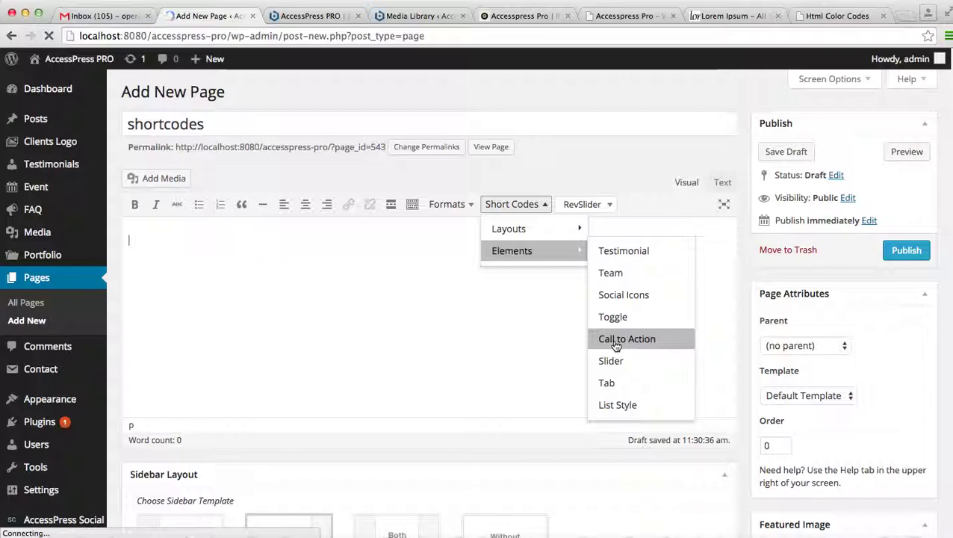
Insert a call-to-action shortcode with its text replaced by 'Get it here'.
click(616, 342)
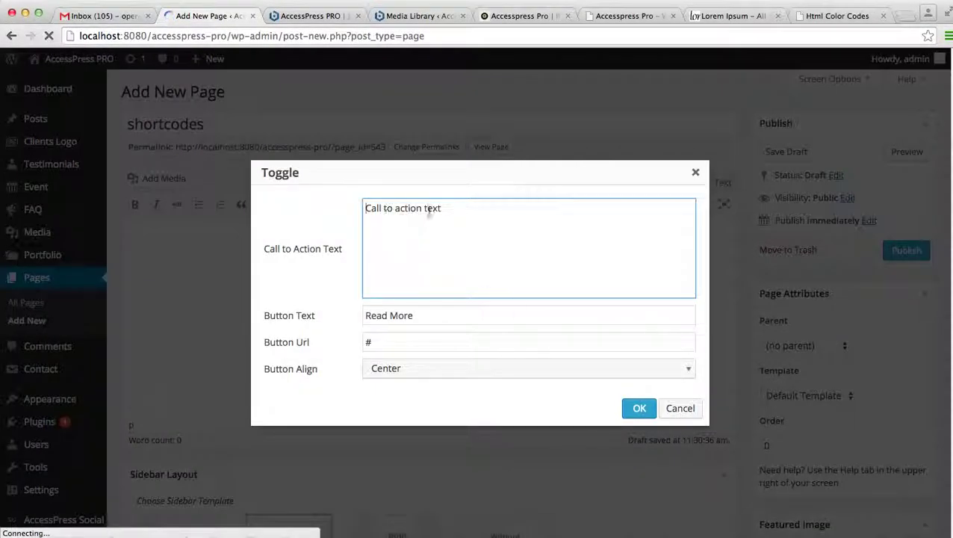
drag(453, 210, 358, 212)
text(Get it)
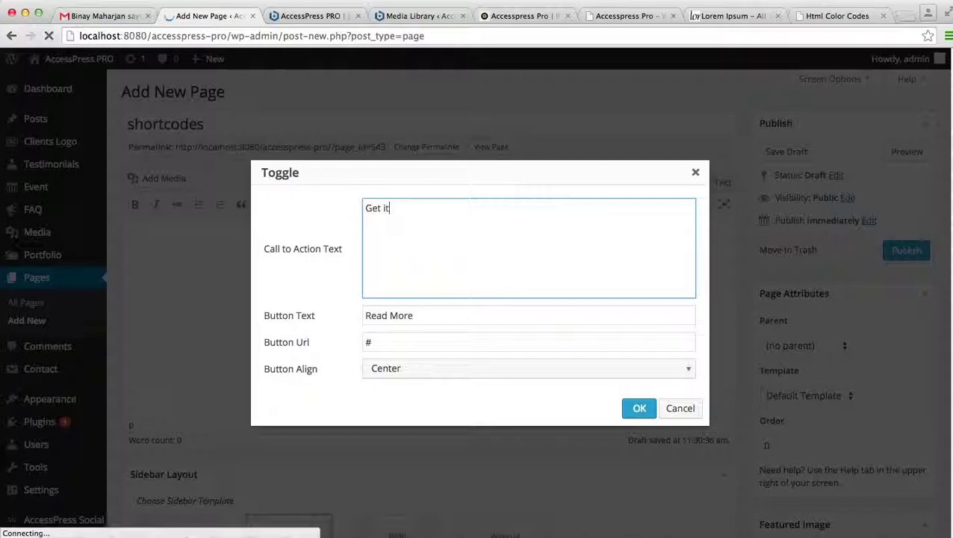
text( here)
Link the button to the copied AccessPress Pro demo site URL, right-align it, and insert the shortcode.
click(386, 345)
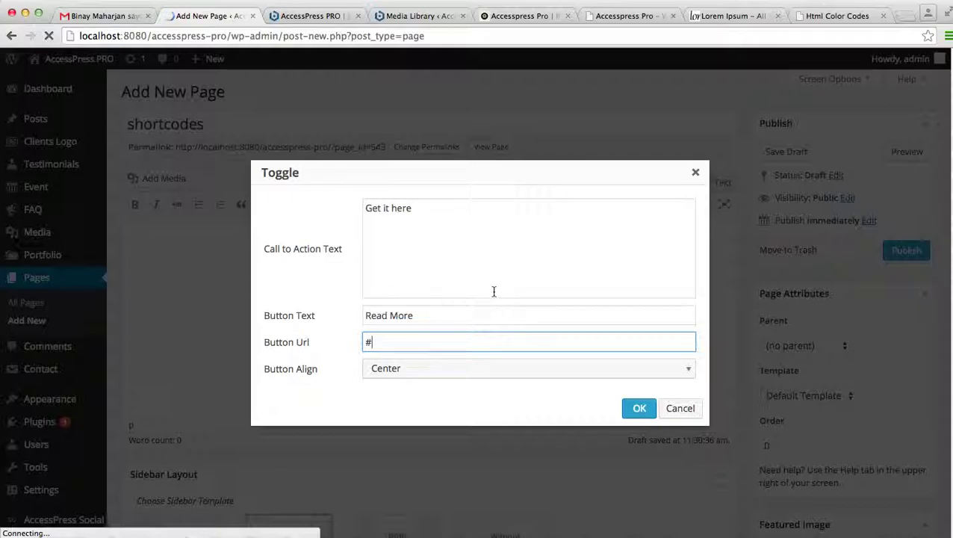
click(522, 17)
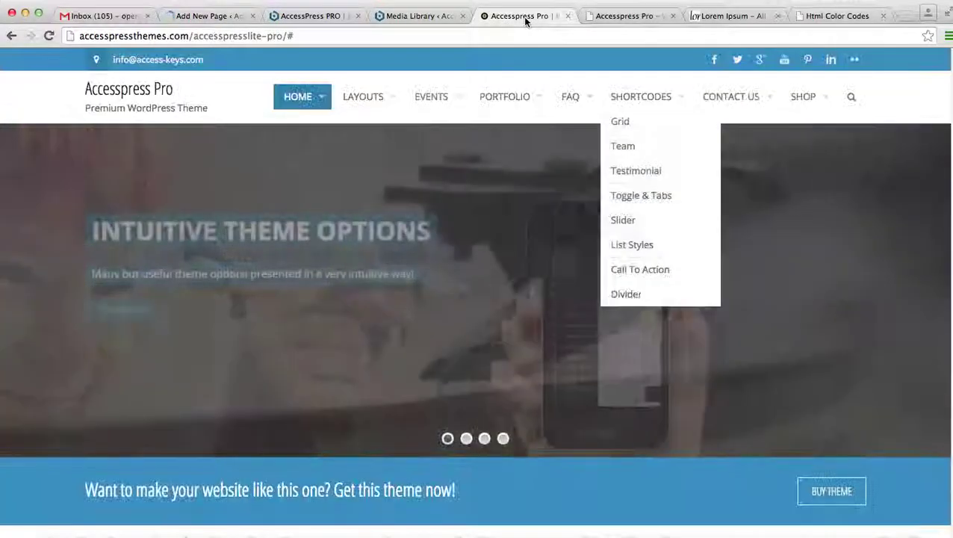
click(416, 37)
key(super+c)
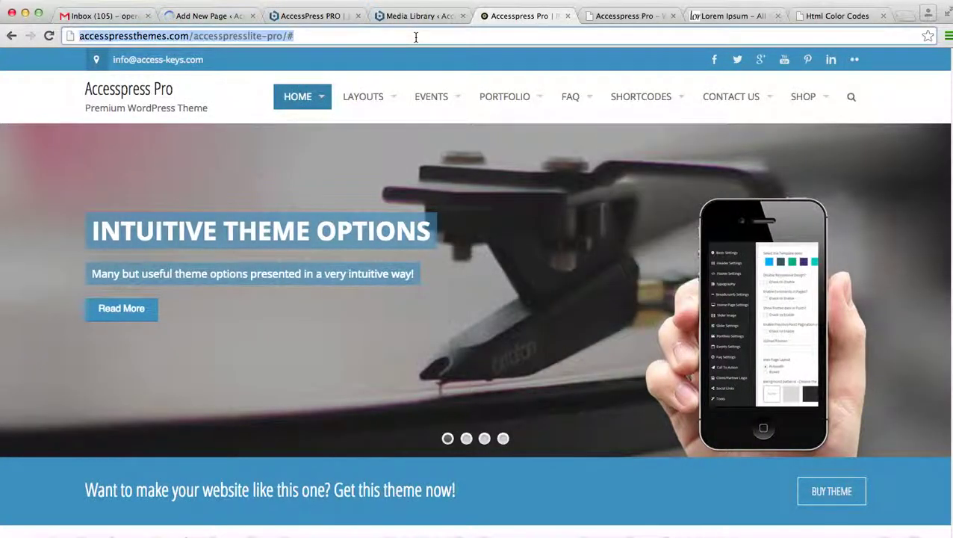
click(206, 16)
key(super+v)
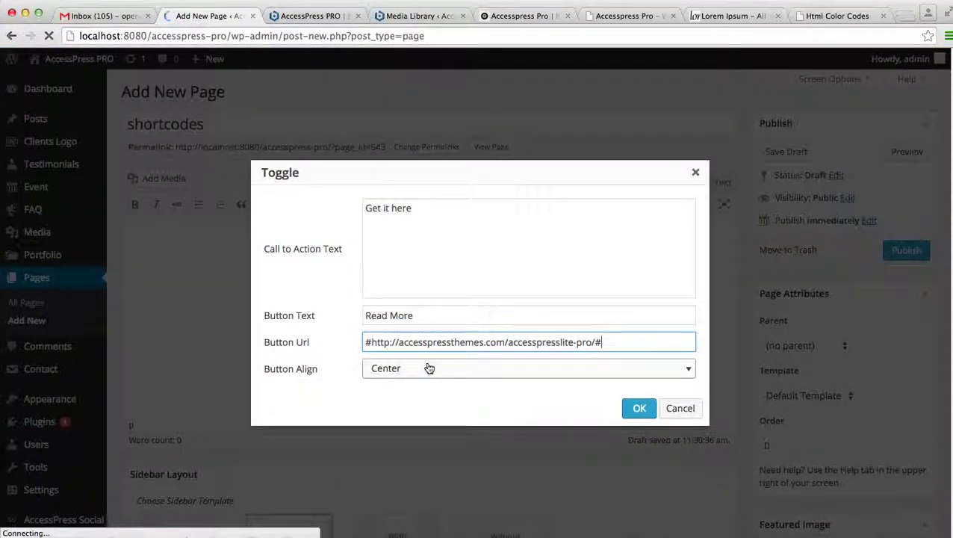
click(485, 373)
click(686, 372)
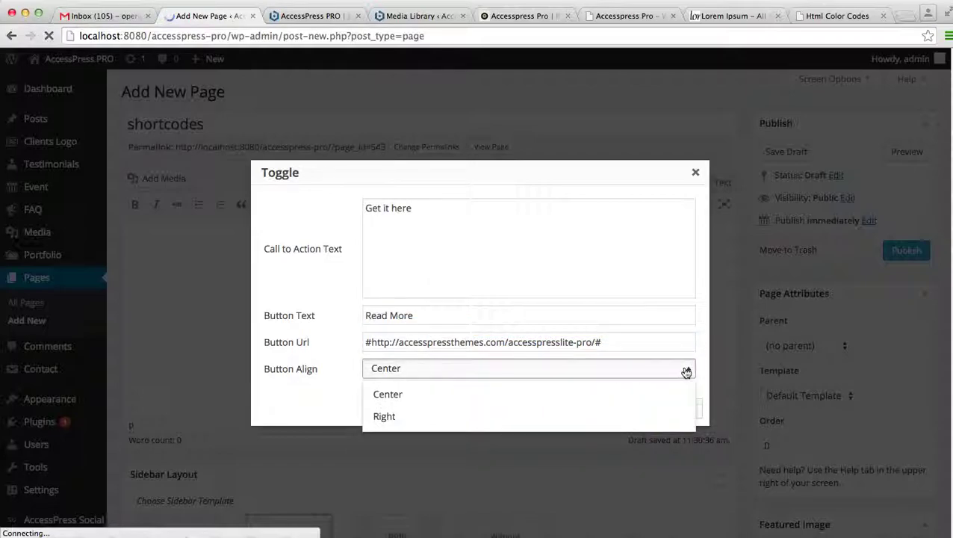
click(484, 416)
click(640, 410)
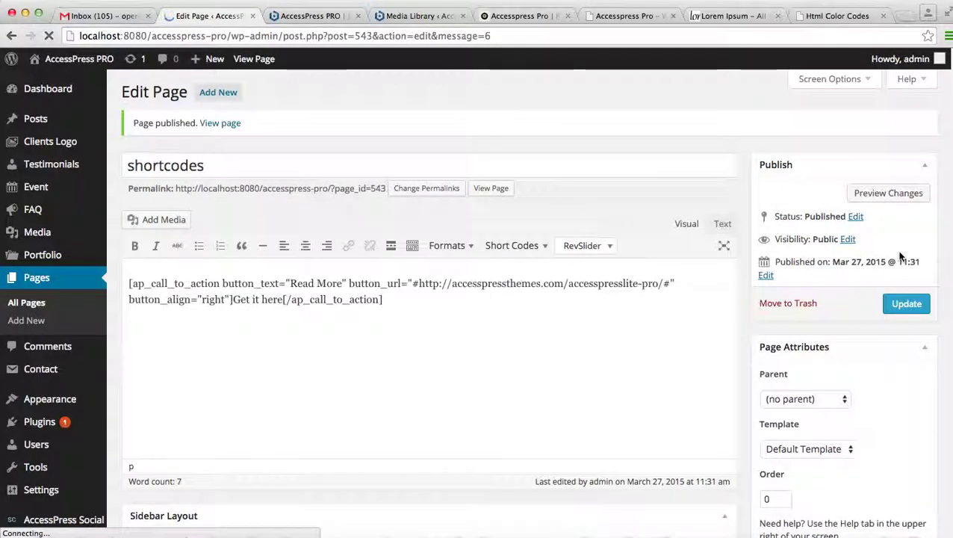
Add the shortcodes page to Menu 1 (Primary Menu) and save the menu.
mouse_move(64, 407)
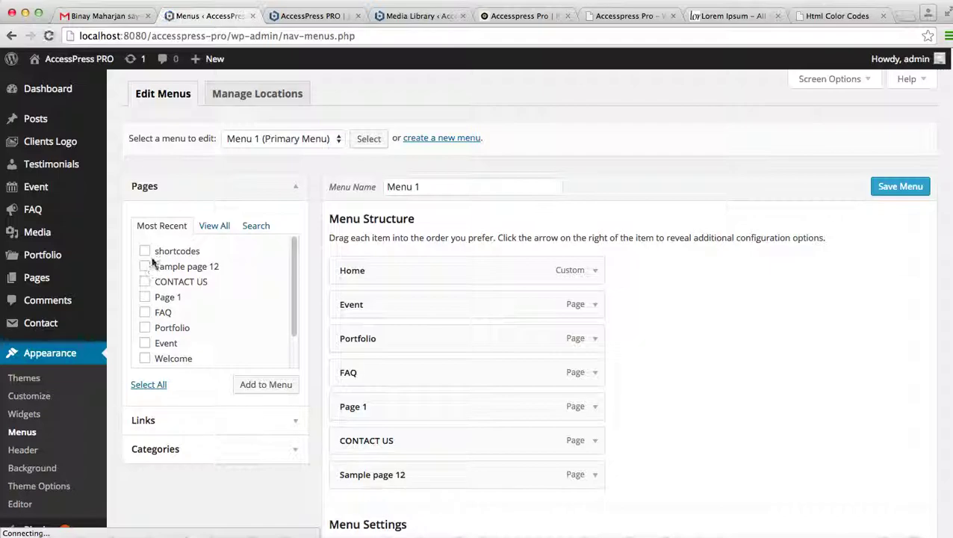
click(269, 385)
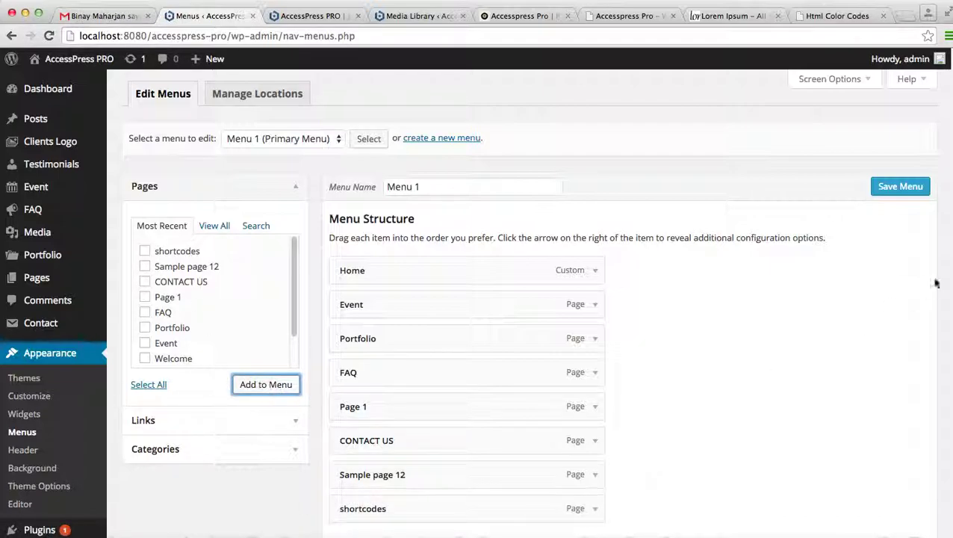
scroll(556, 437, down, 5)
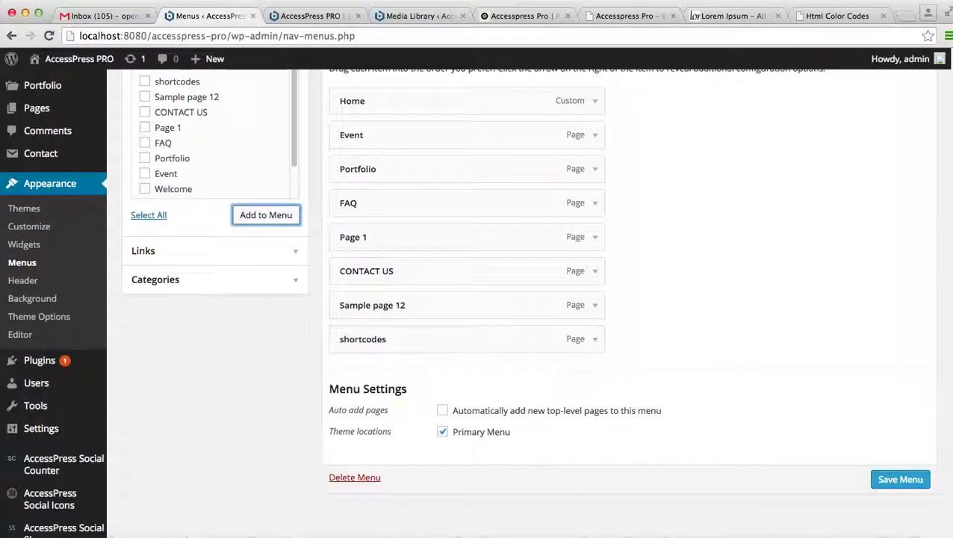
click(900, 484)
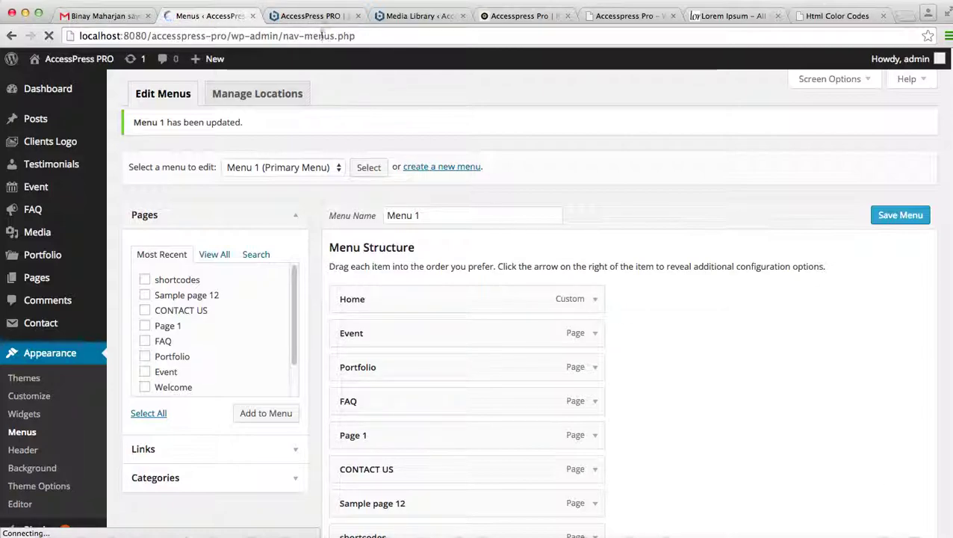
click(307, 15)
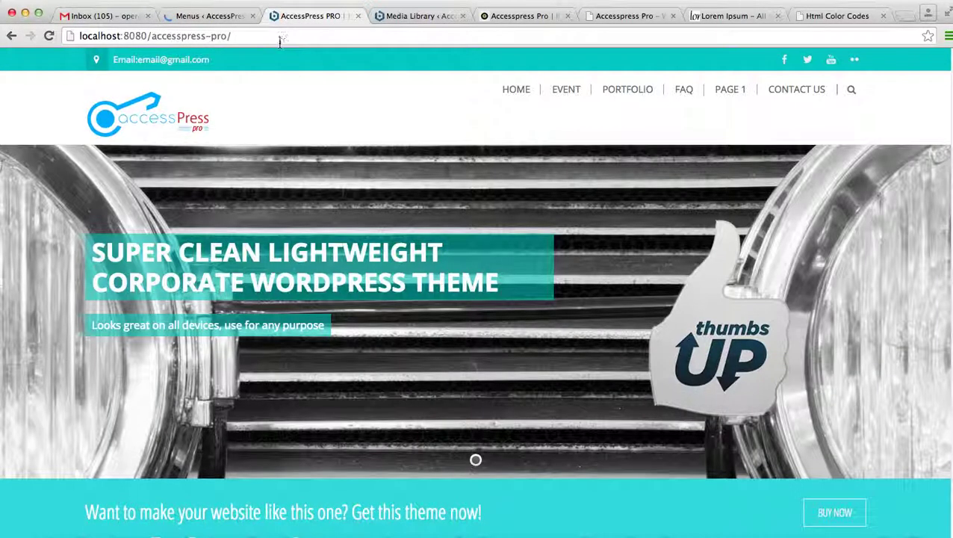
click(278, 36)
key(Return)
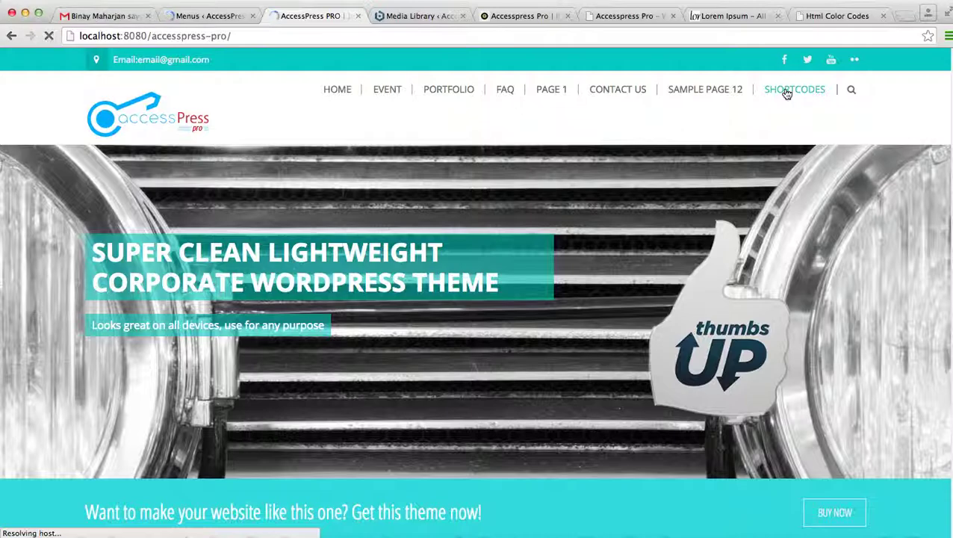
click(786, 91)
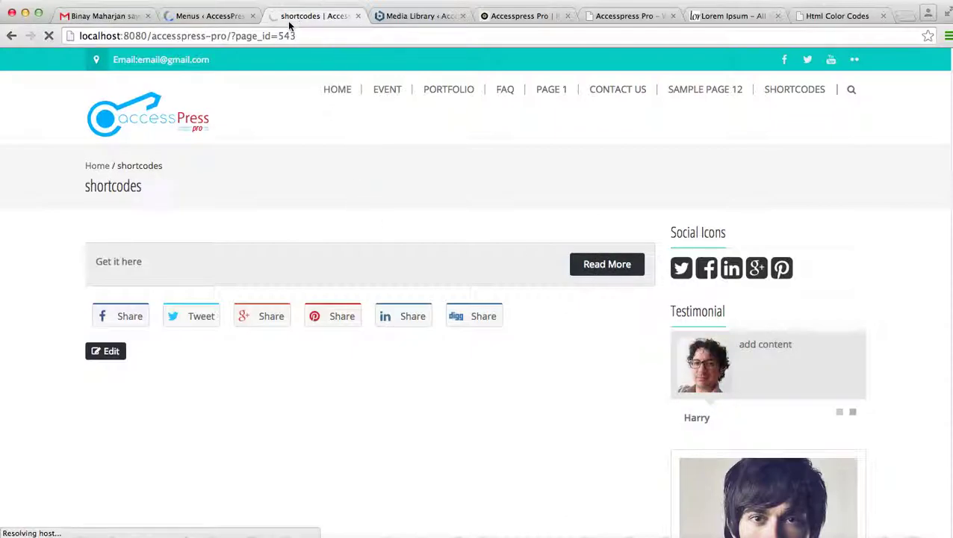
click(49, 35)
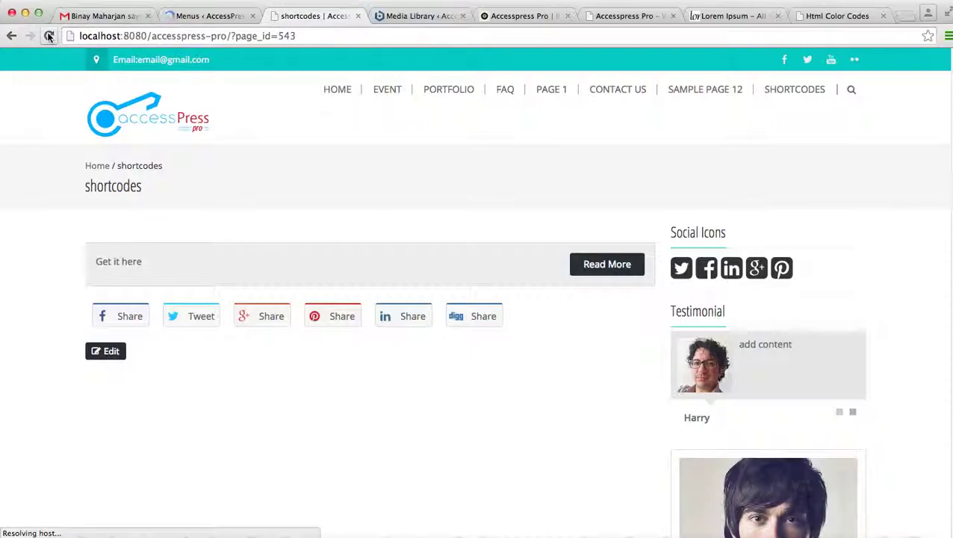
click(202, 15)
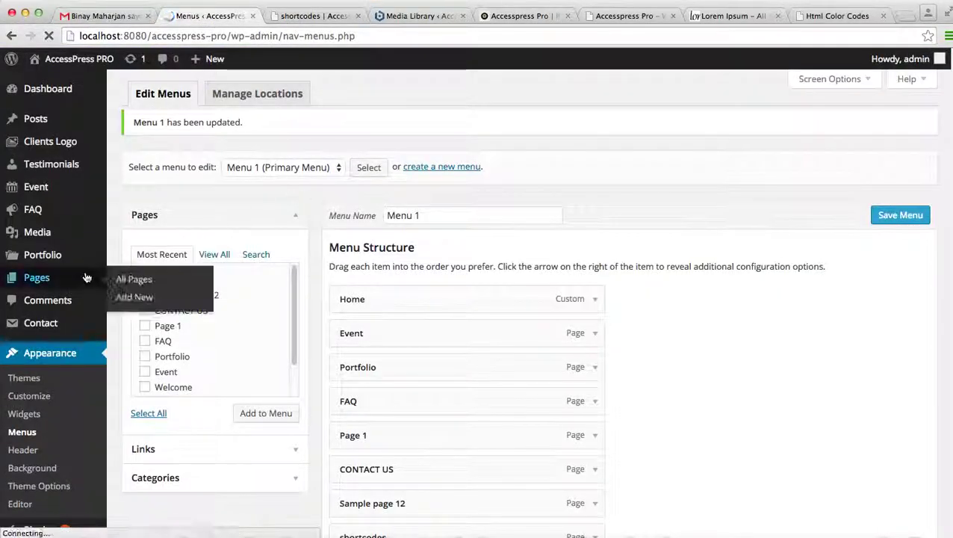
Reopen the shortcodes page in the editor, add a new line after the call-to-action, and pick Slider.
mouse_move(45, 278)
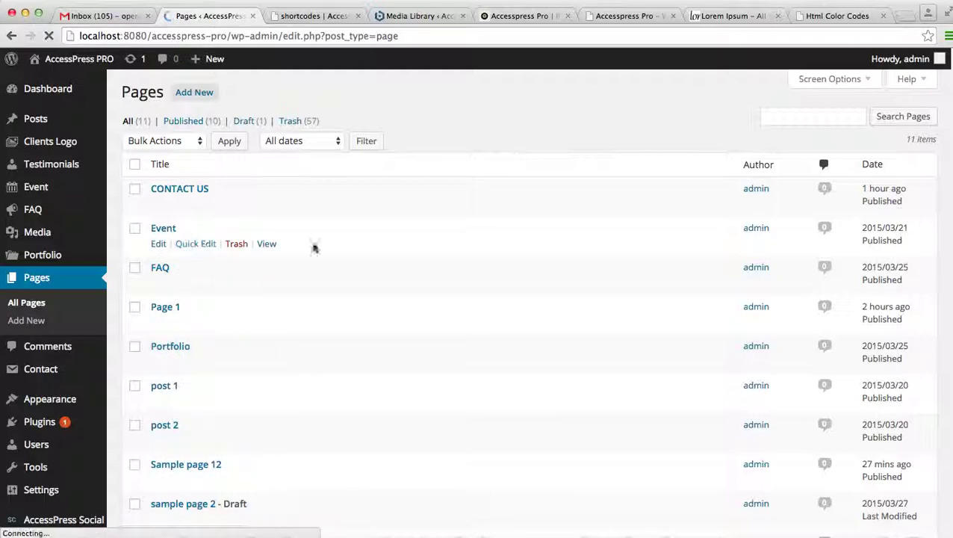
scroll(947, 380, down, 3)
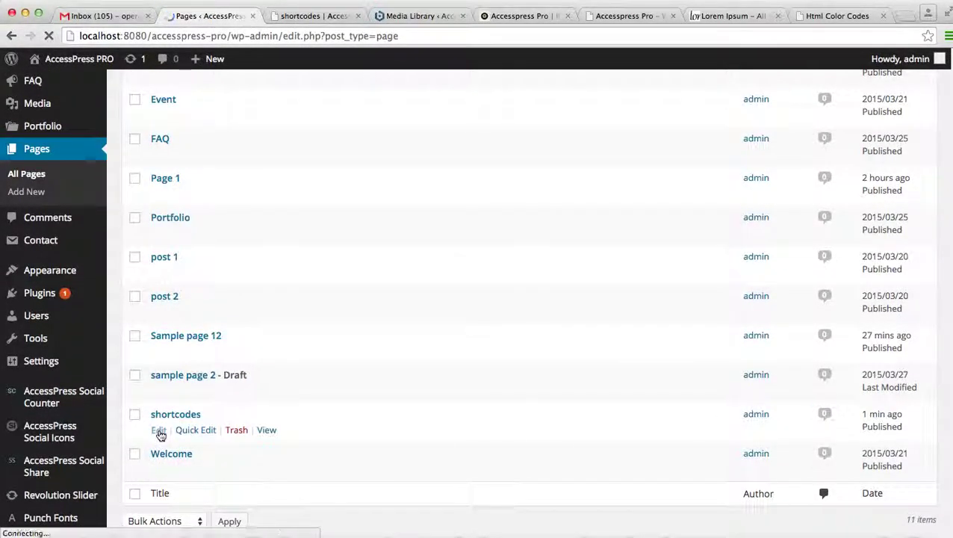
click(158, 430)
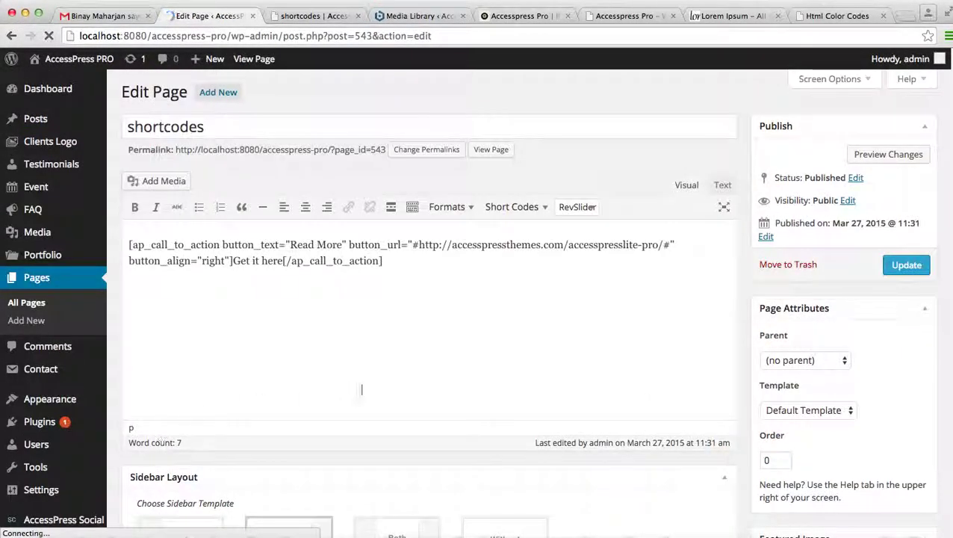
click(405, 268)
key(Return)
click(523, 209)
mouse_move(522, 257)
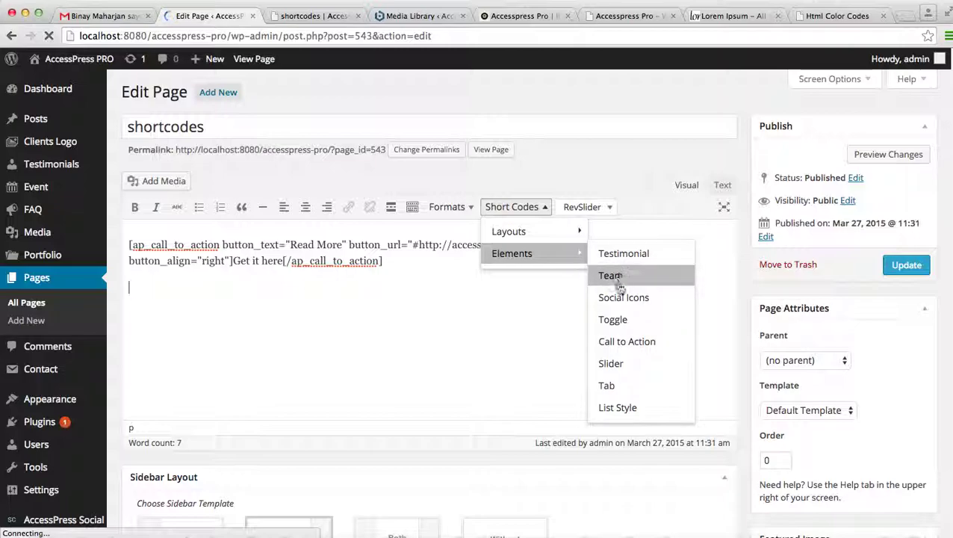
Insert a two-image slider with captions shown, images linked to URLs, and links opening in a new tab.
click(610, 363)
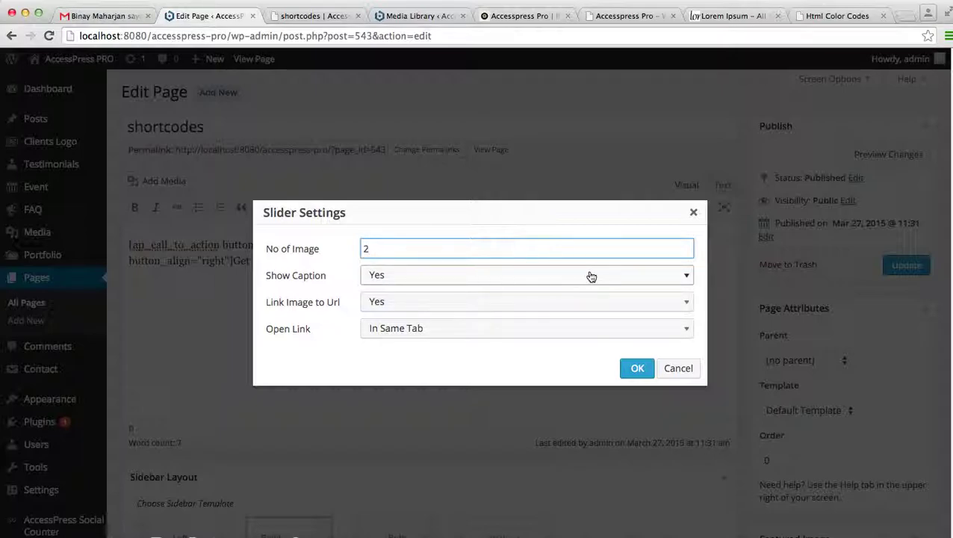
click(685, 280)
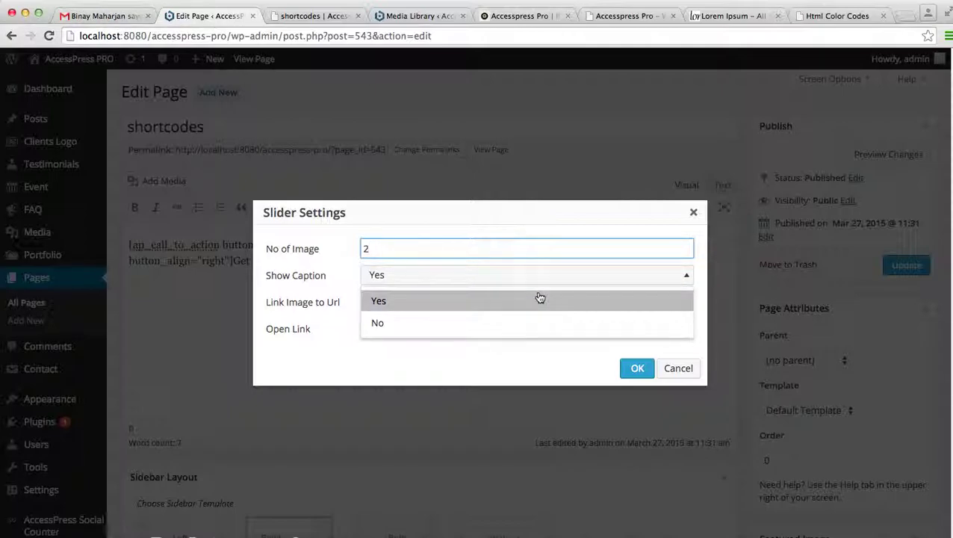
click(443, 303)
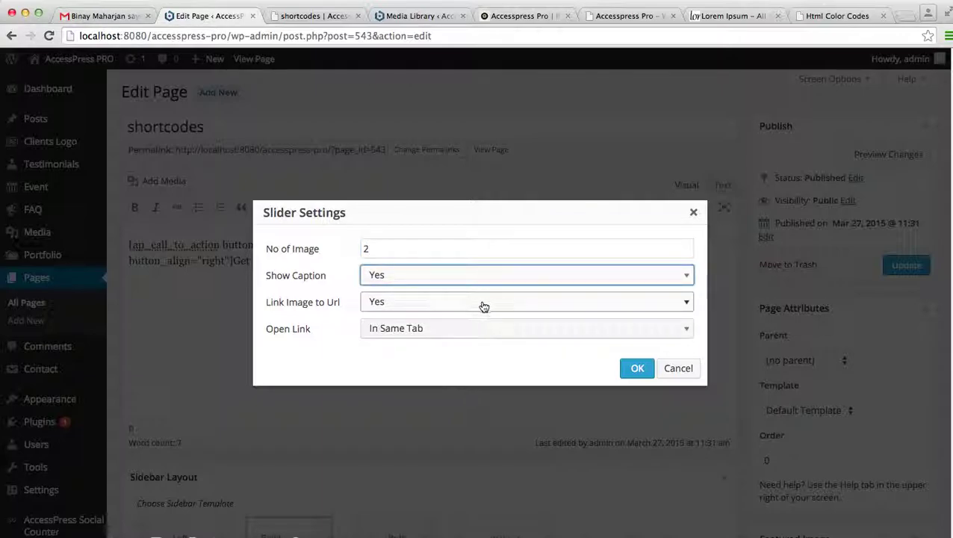
click(686, 304)
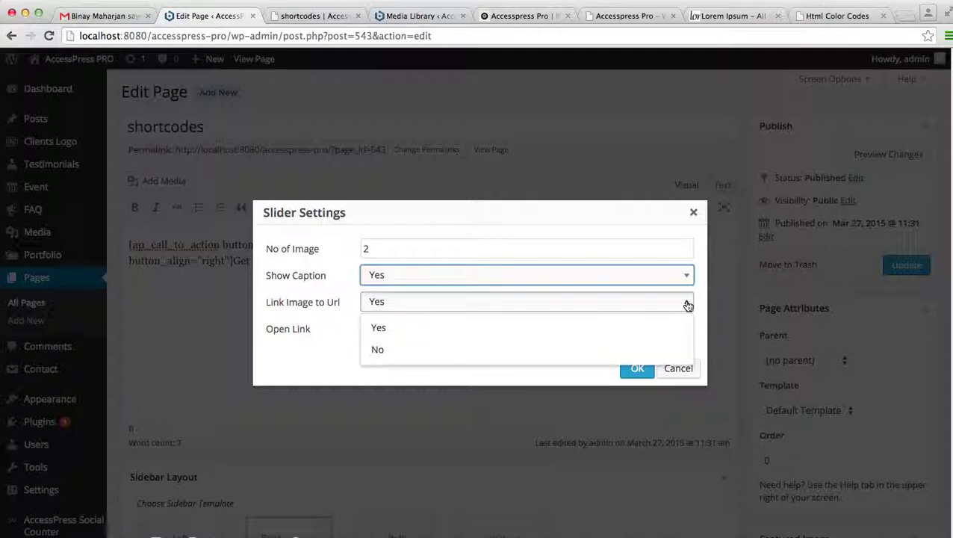
click(409, 330)
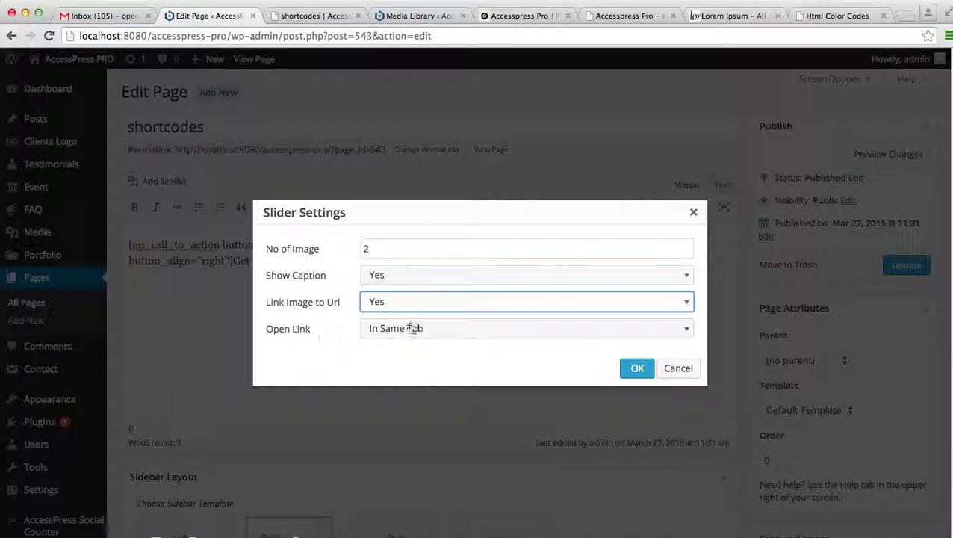
click(687, 331)
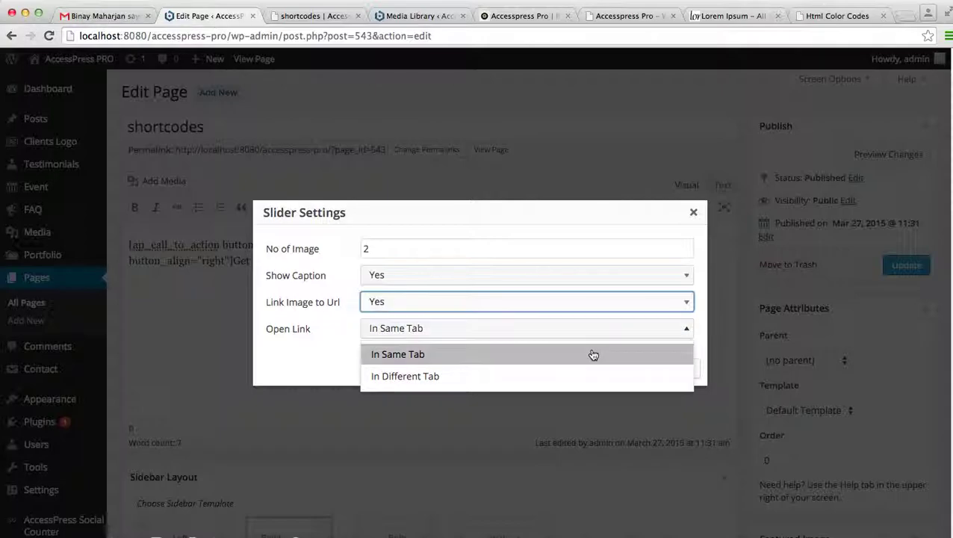
click(418, 378)
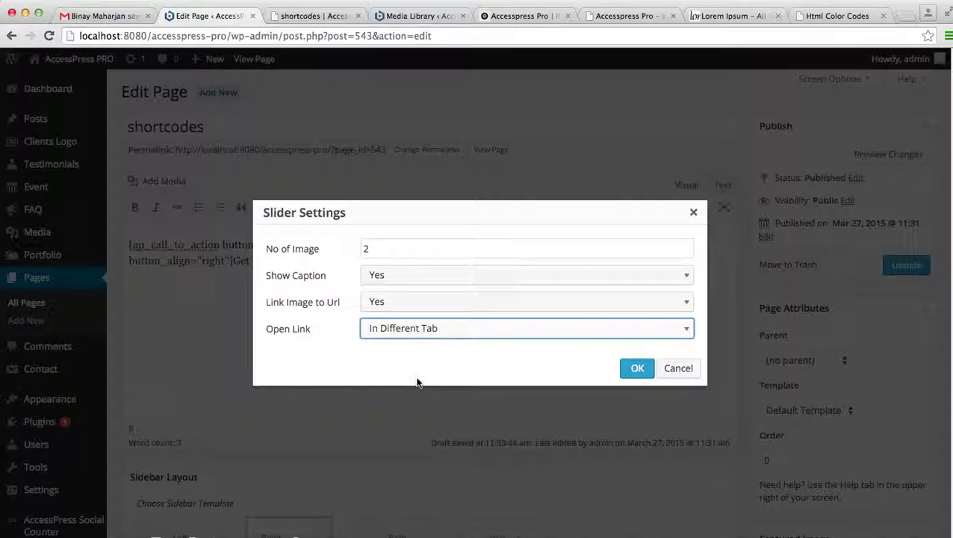
click(637, 368)
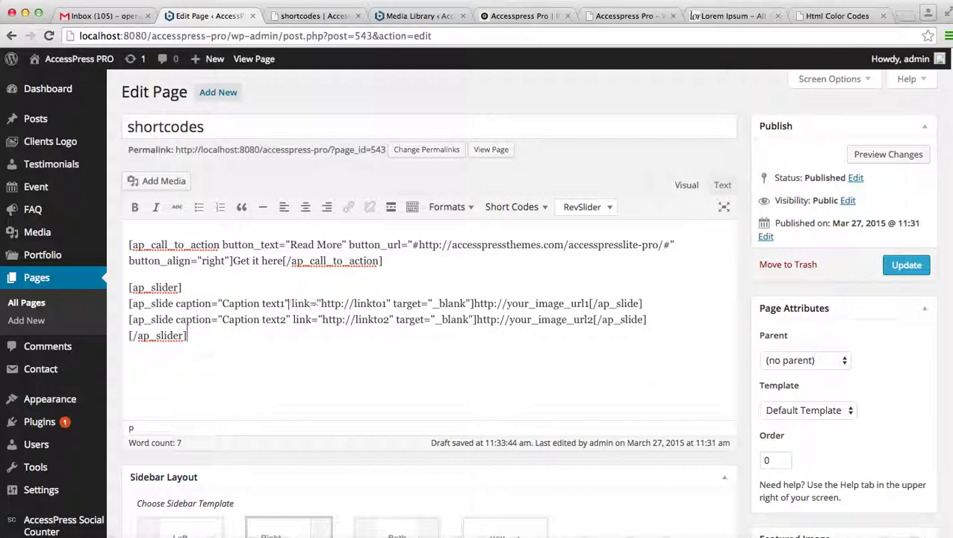
drag(224, 304, 285, 303)
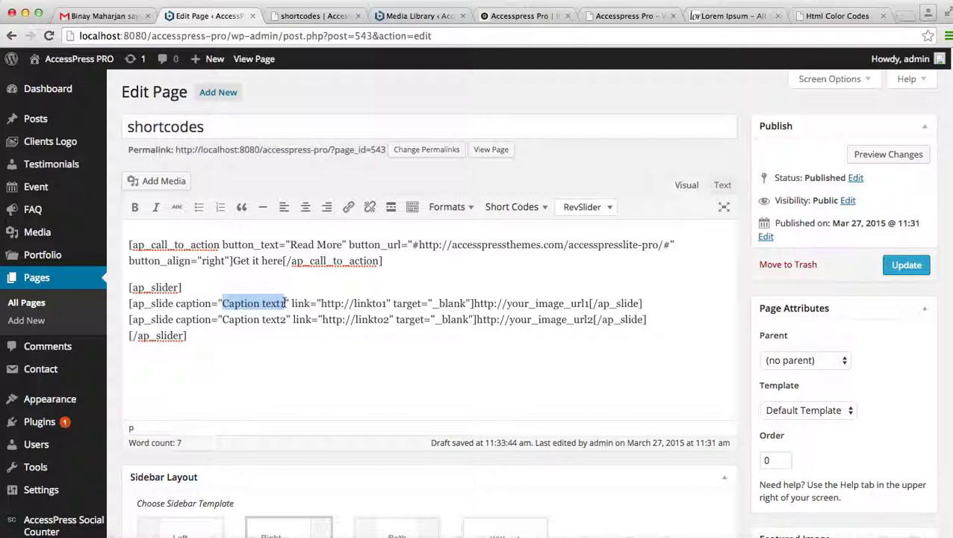
text(HELLO)
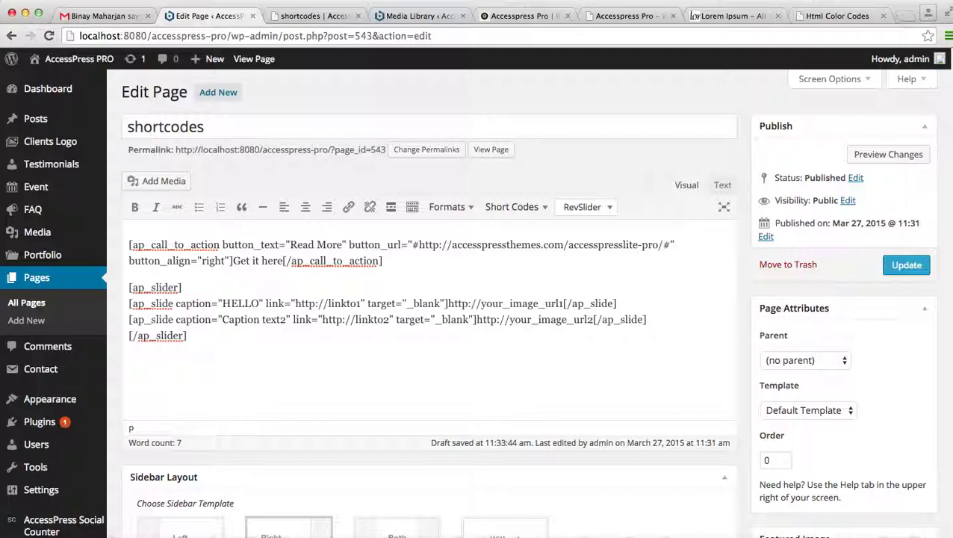
click(339, 304)
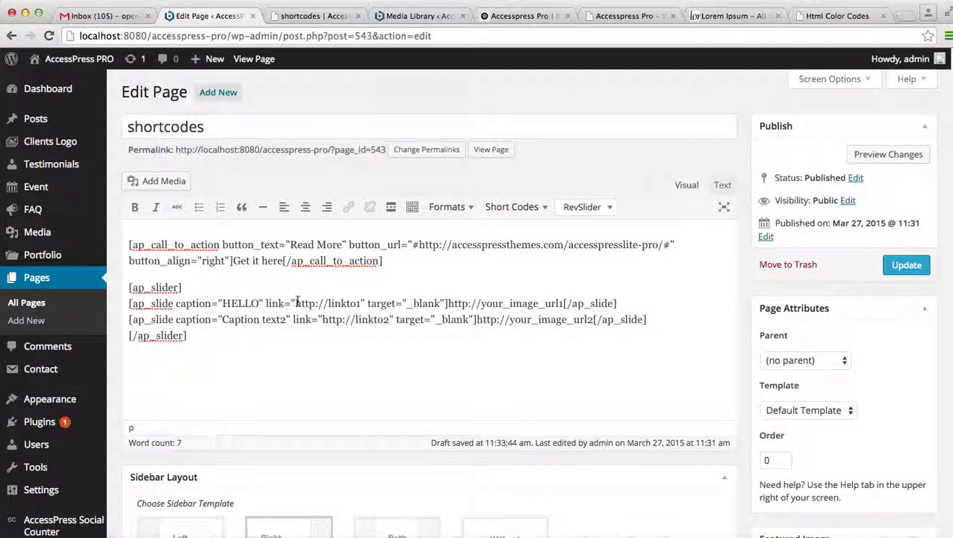
click(523, 16)
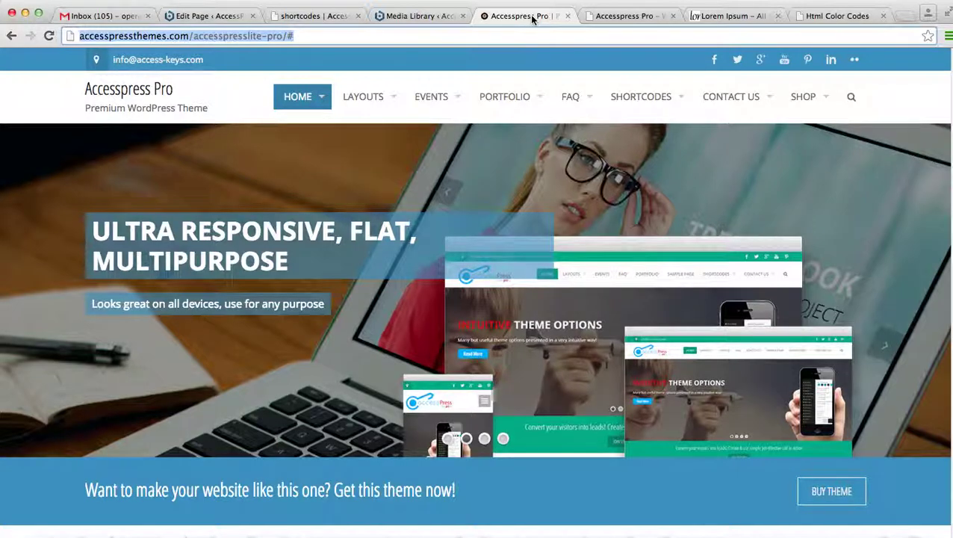
click(221, 18)
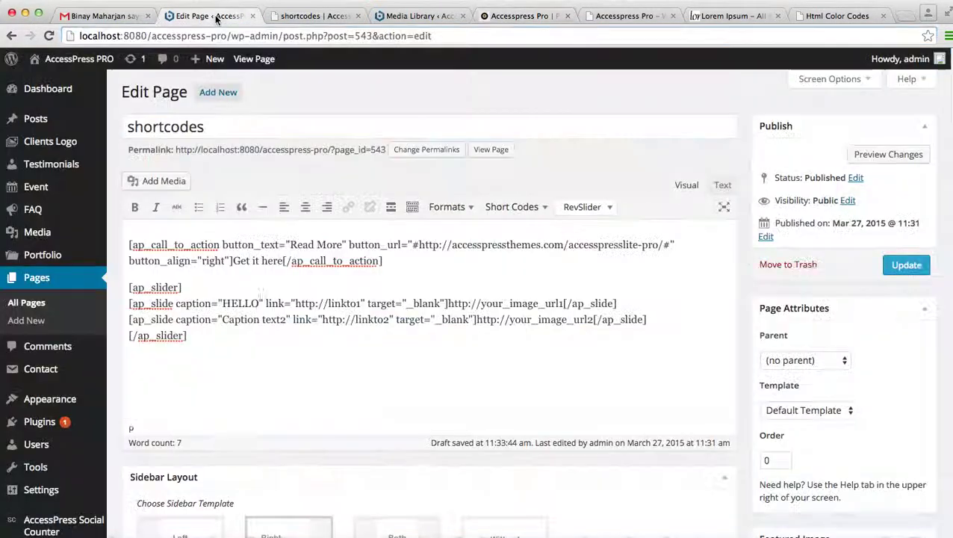
click(260, 303)
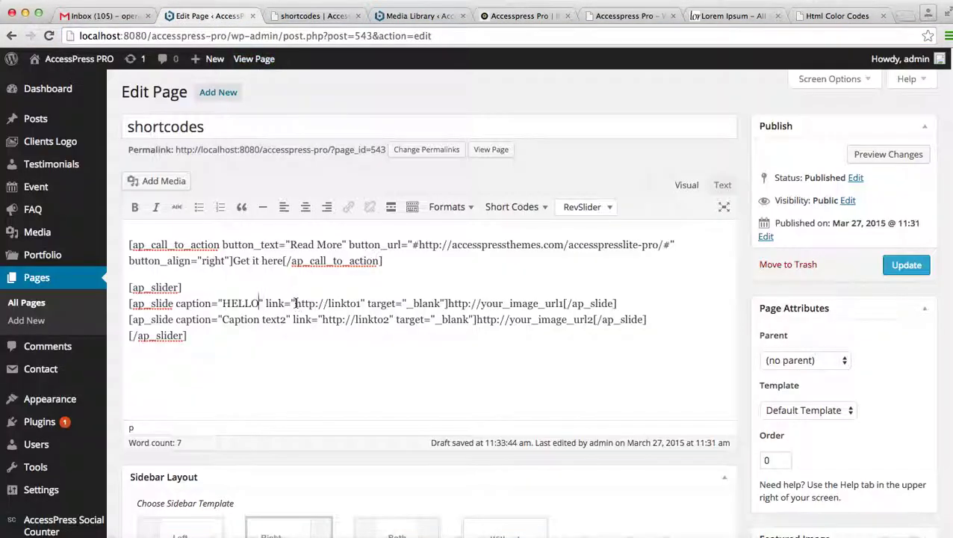
drag(296, 304, 362, 308)
text(http://accesspressthemes.com/accesspresslite-pro/#)
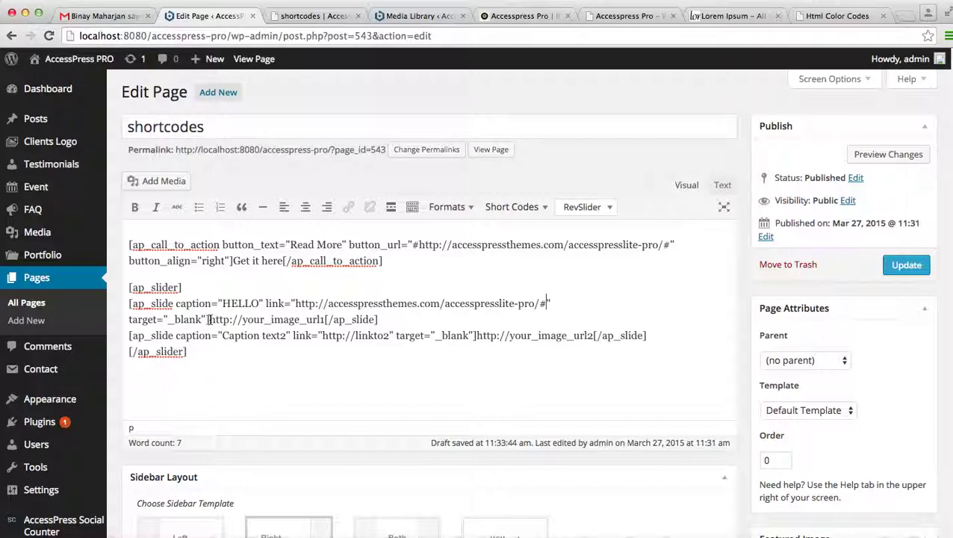
Replace the first slide's image placeholder with the ferris-wheel images.jpeg URL from the Media Library.
click(415, 17)
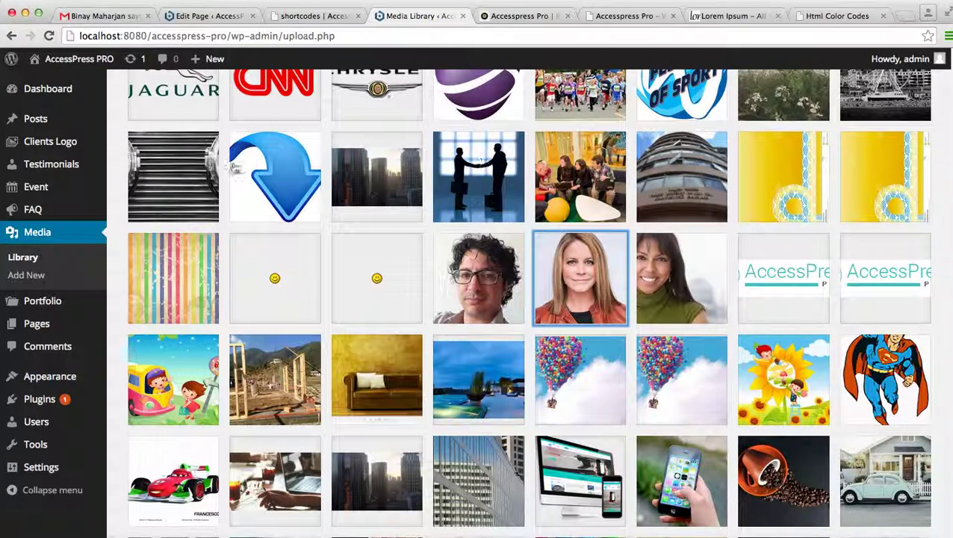
scroll(944, 155, up, 6)
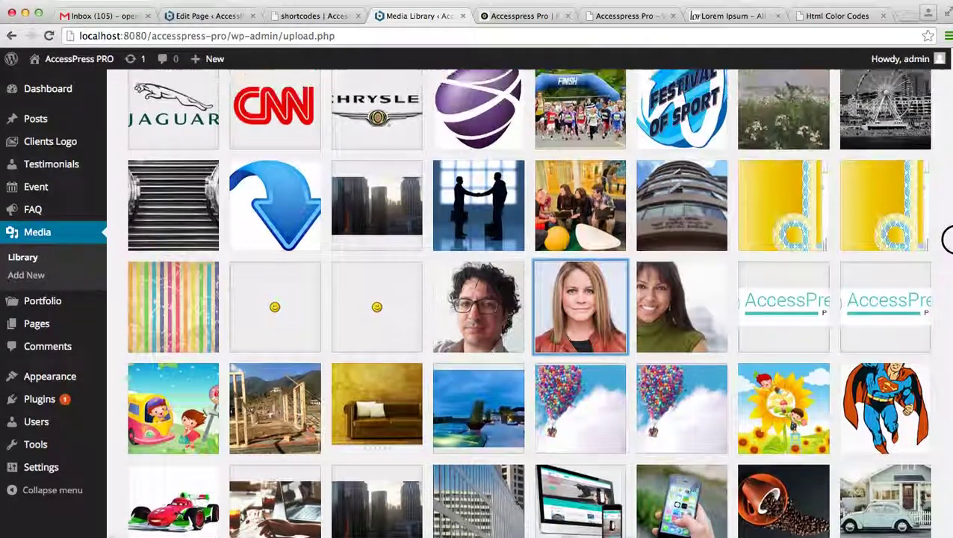
scroll(945, 154, down, 3)
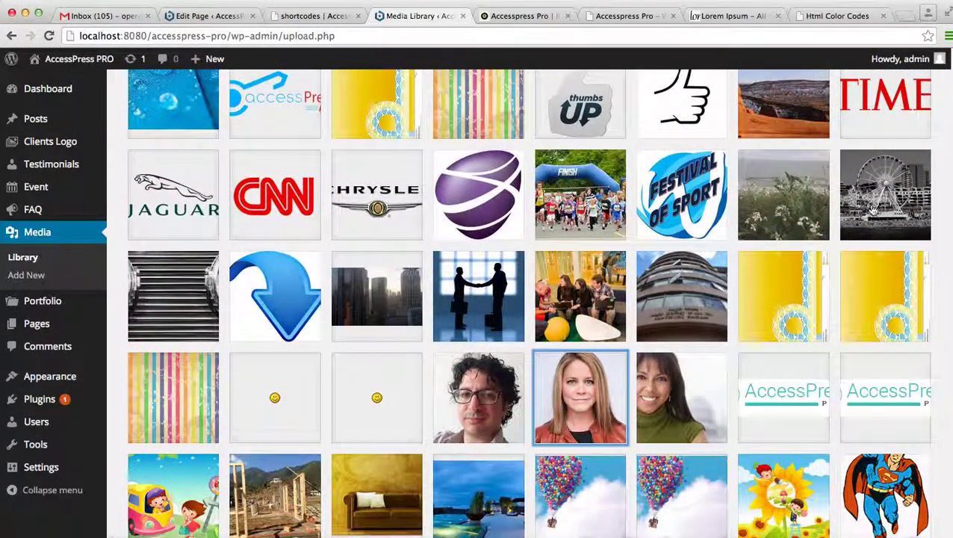
click(868, 205)
triple_click(794, 202)
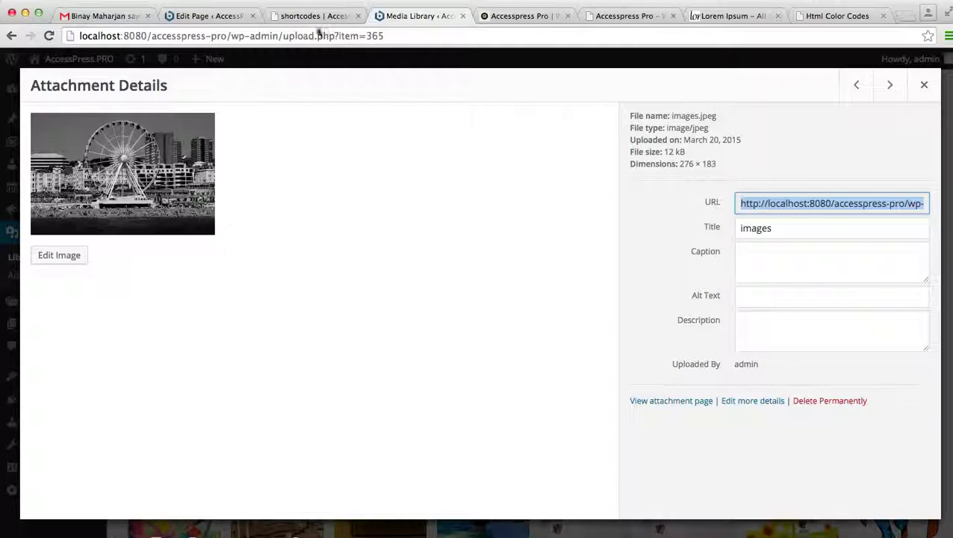
click(224, 15)
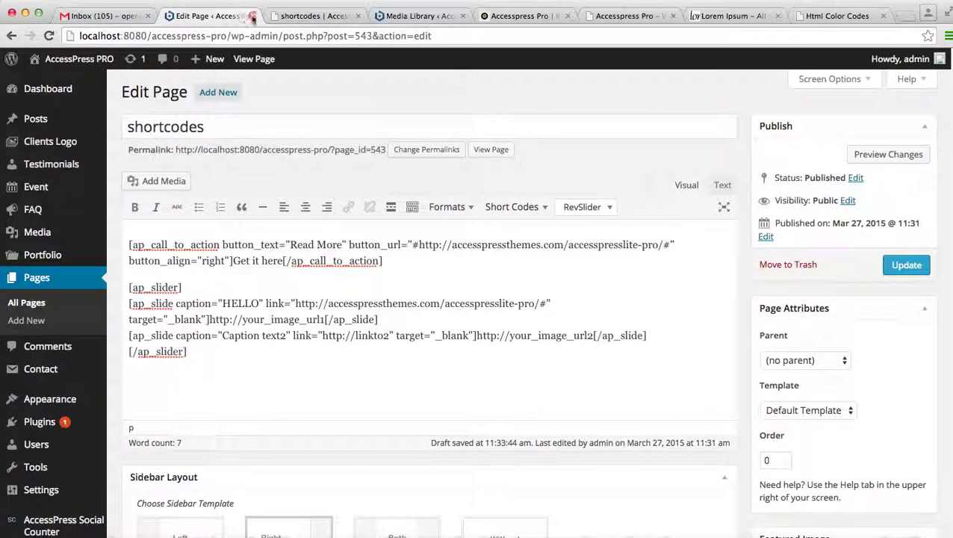
click(289, 16)
click(237, 16)
drag(208, 319, 323, 322)
text(http://localhost:8080/accesspress-pro/wp-content/uploads/2015/03/images.jpeg)
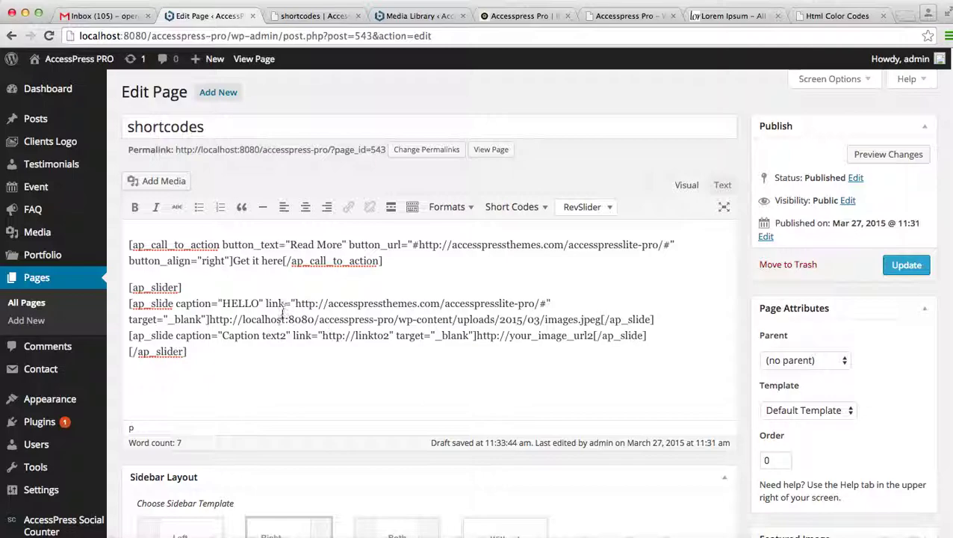
Set the second slide's caption to 'LIFE' and its link to the accesspresslite-pro demo page URL.
drag(225, 336, 287, 335)
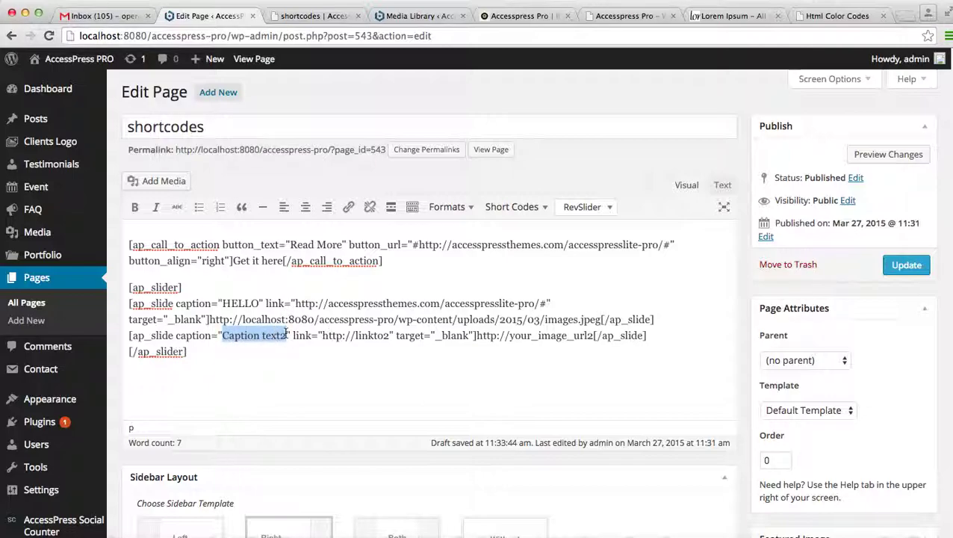
text(LIFE)
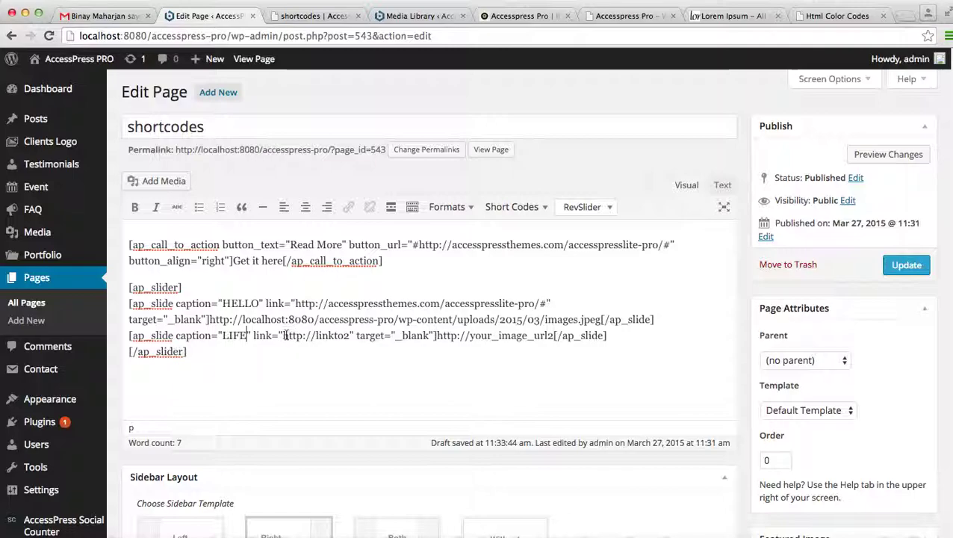
click(525, 19)
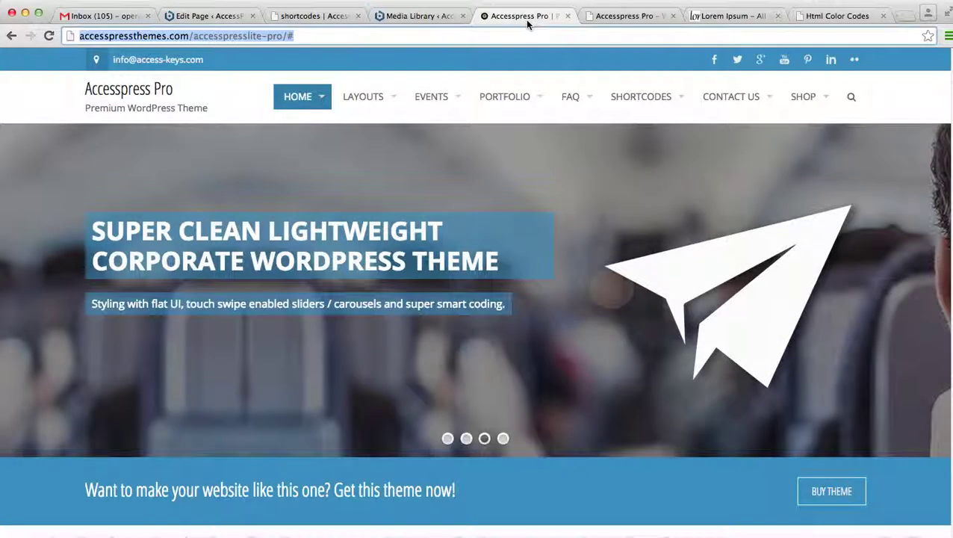
click(234, 16)
drag(283, 336, 348, 343)
text(http://accesspressthemes.com/accesspresslite-pro/#)
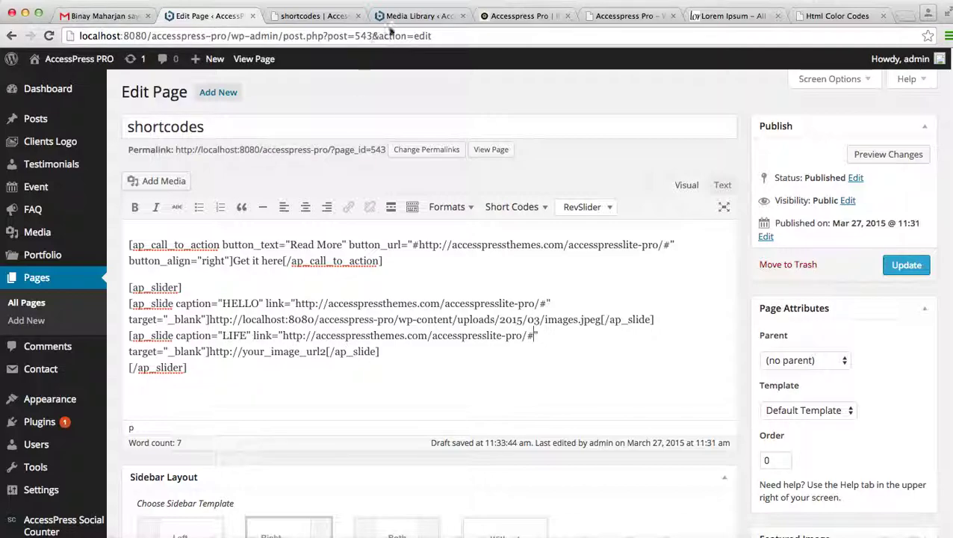
Replace the second slide's image placeholder with the horizontal-lines.jpg URL from the Media Library.
click(412, 16)
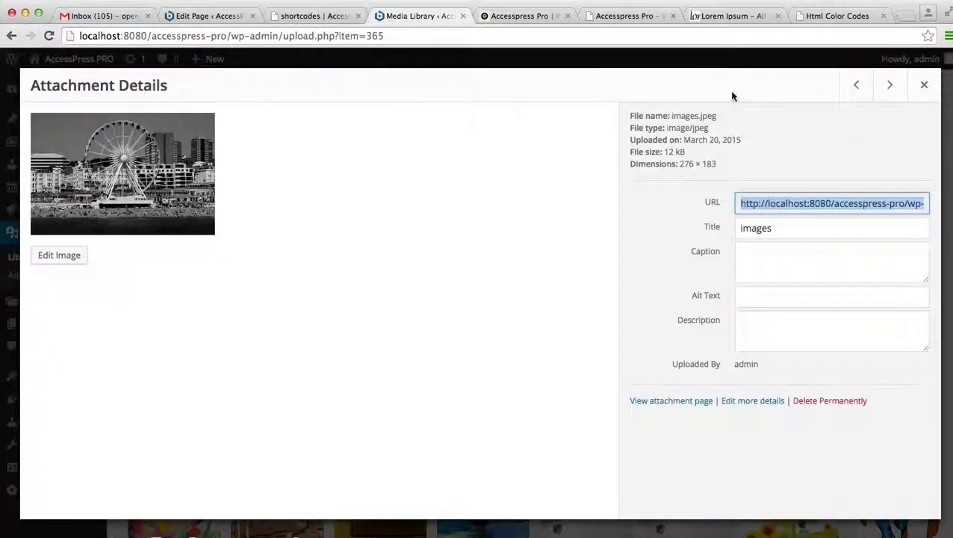
click(923, 85)
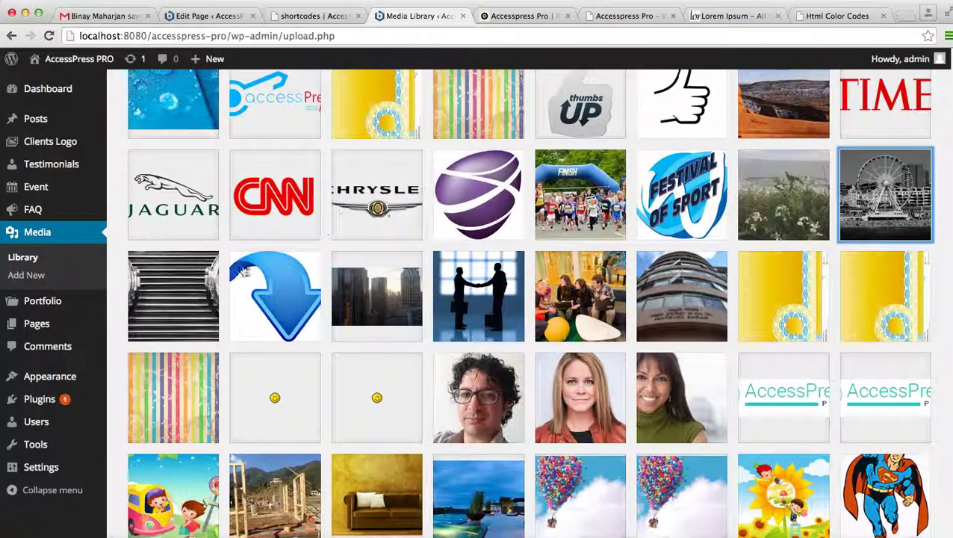
click(194, 273)
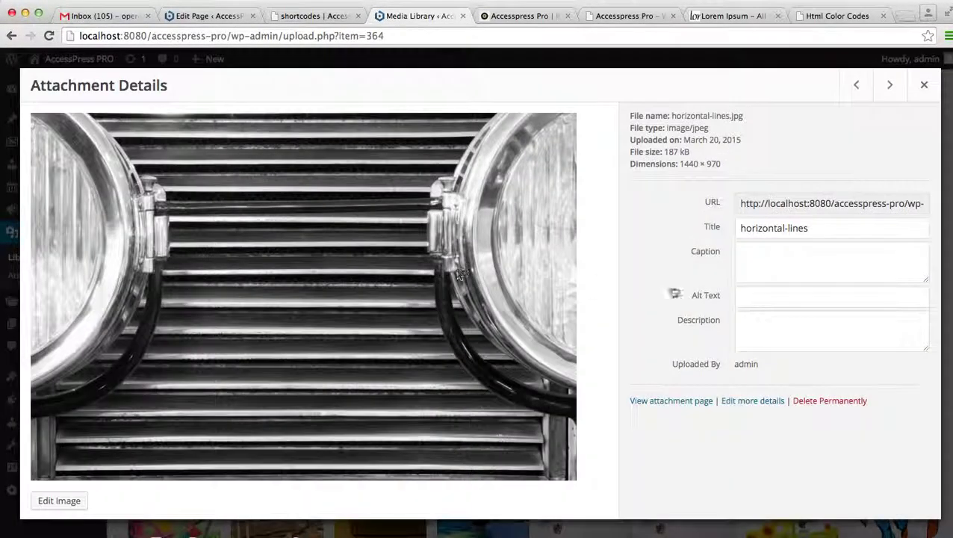
click(840, 206)
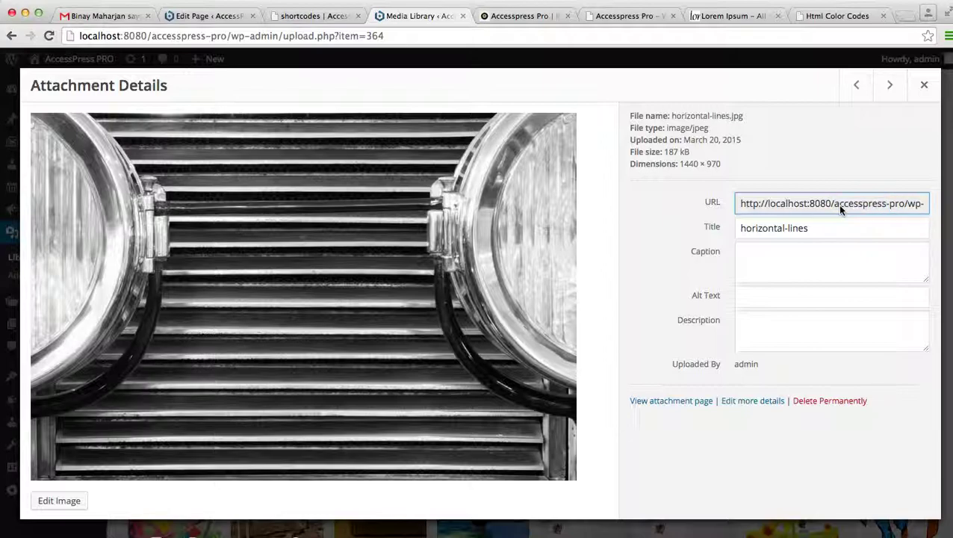
key(ctrl+a)
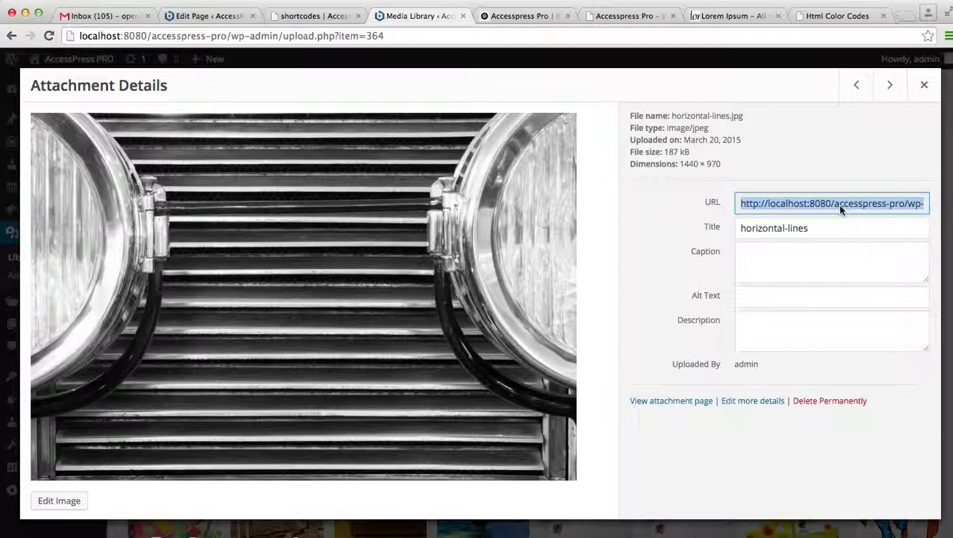
click(923, 86)
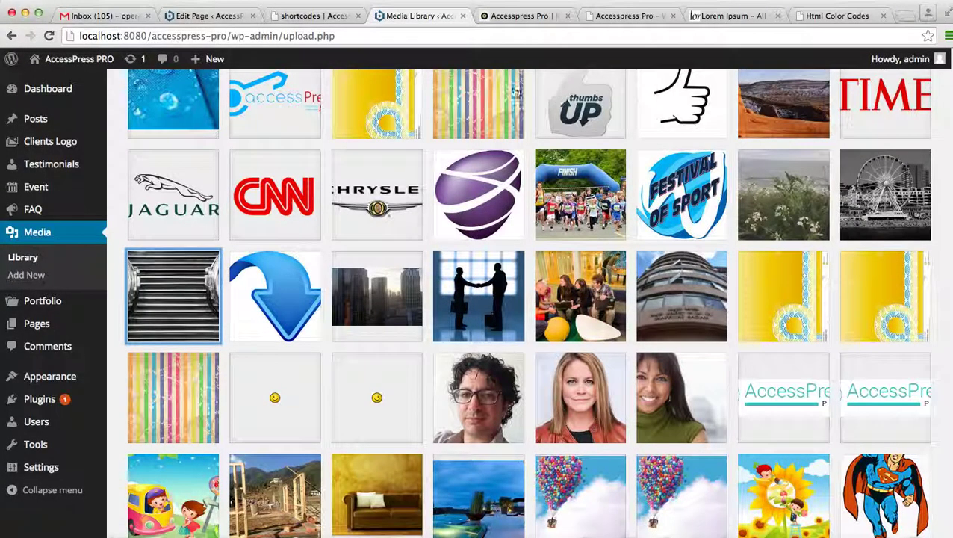
click(214, 16)
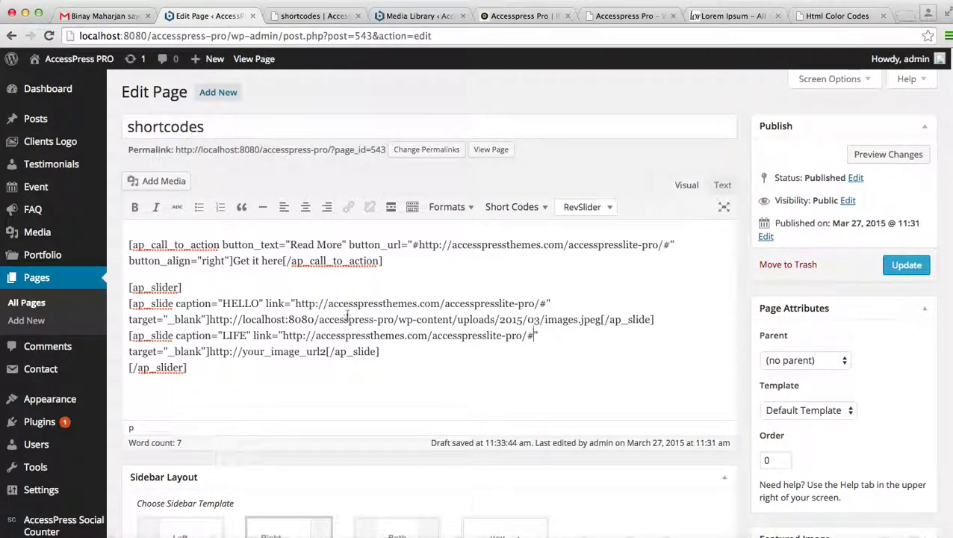
drag(210, 352, 328, 353)
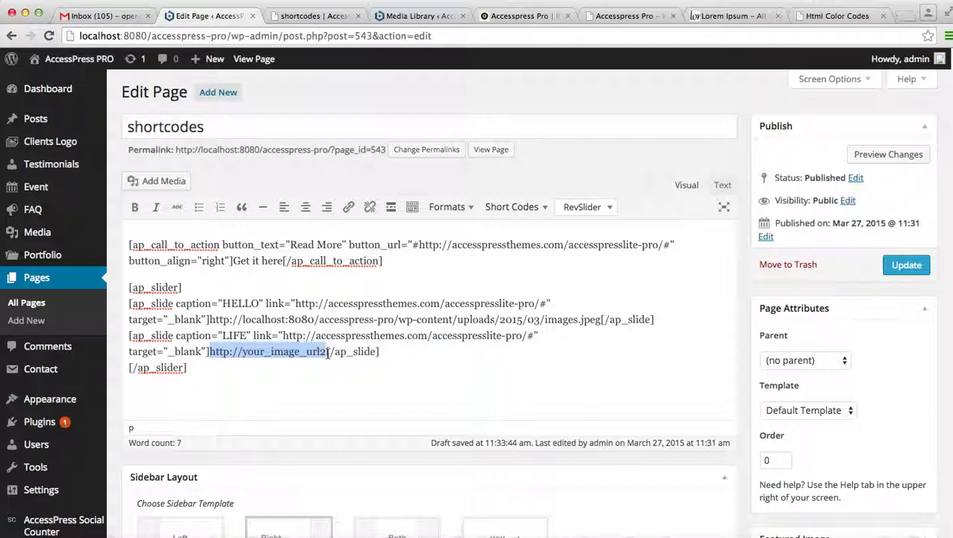
text(http://localhost:8080/accesspress-pro/wp-content/uploads/2015/03/horizontal-lines.jpg)
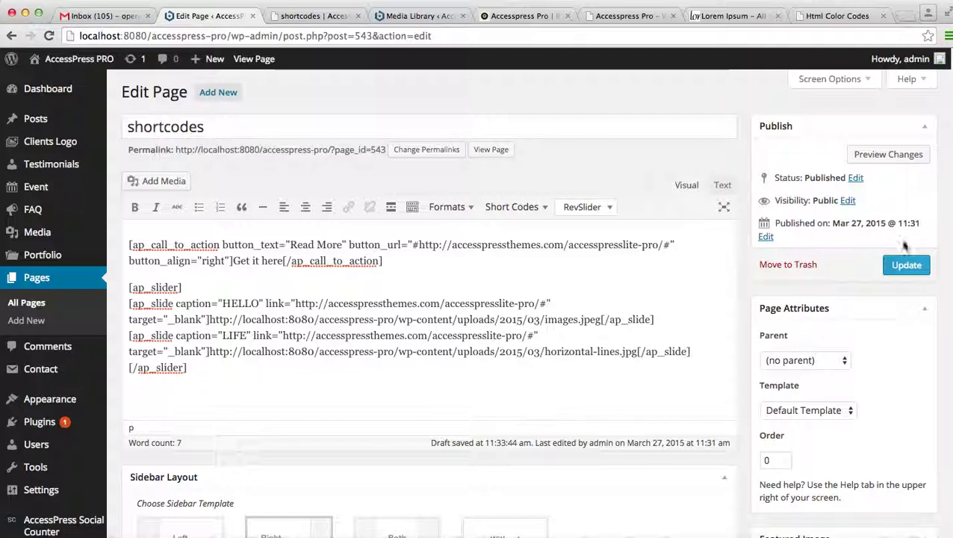
click(896, 269)
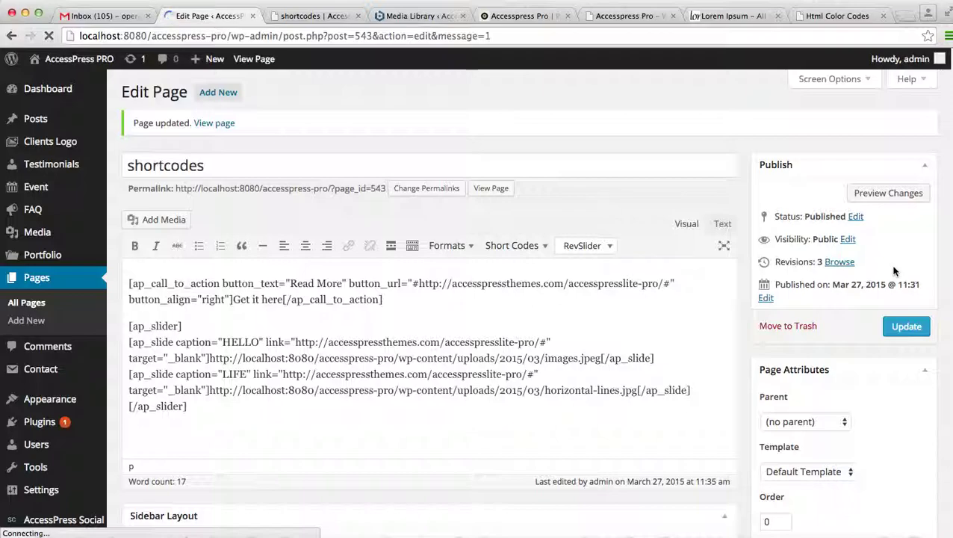
click(312, 17)
click(314, 36)
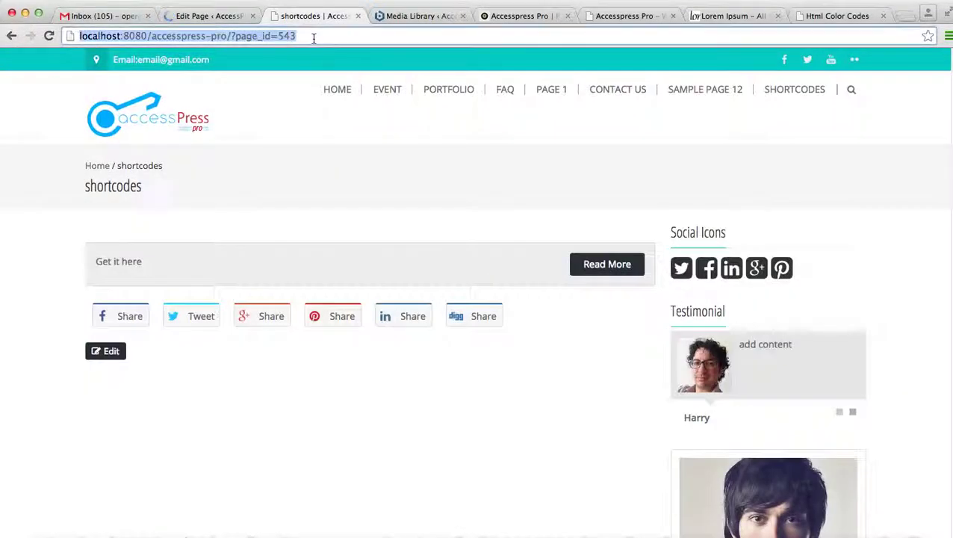
key(Return)
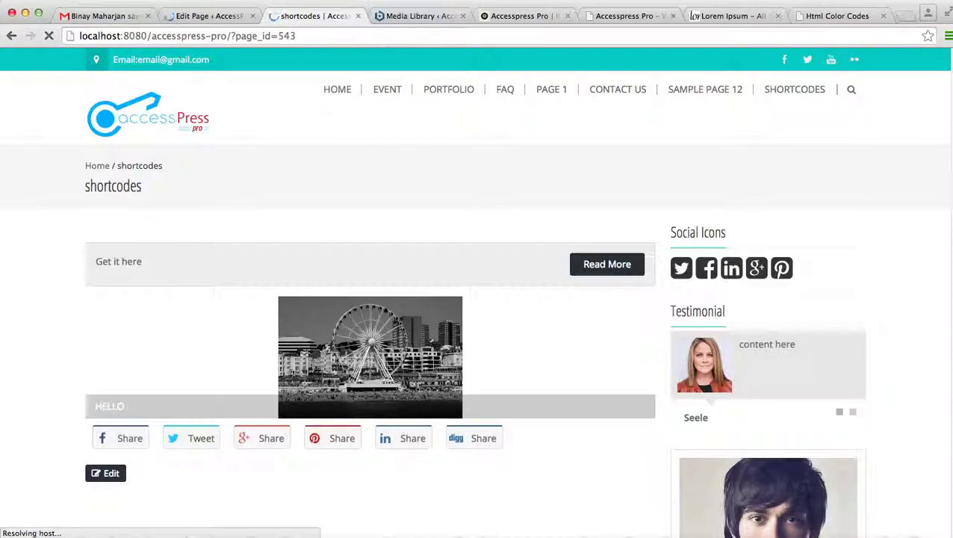
mouse_move(438, 363)
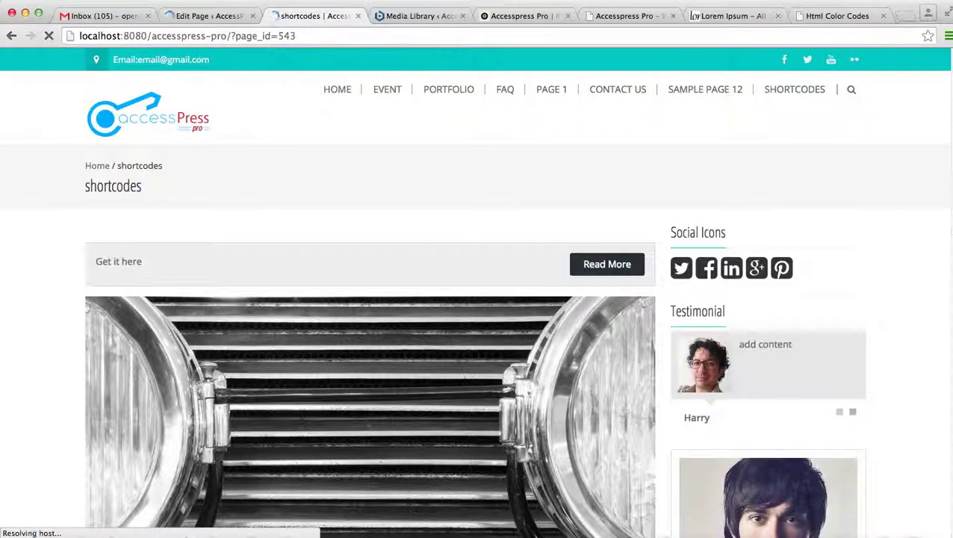
mouse_move(946, 224)
mouse_down()
mouse_move(948, 311)
mouse_move(946, 228)
mouse_up()
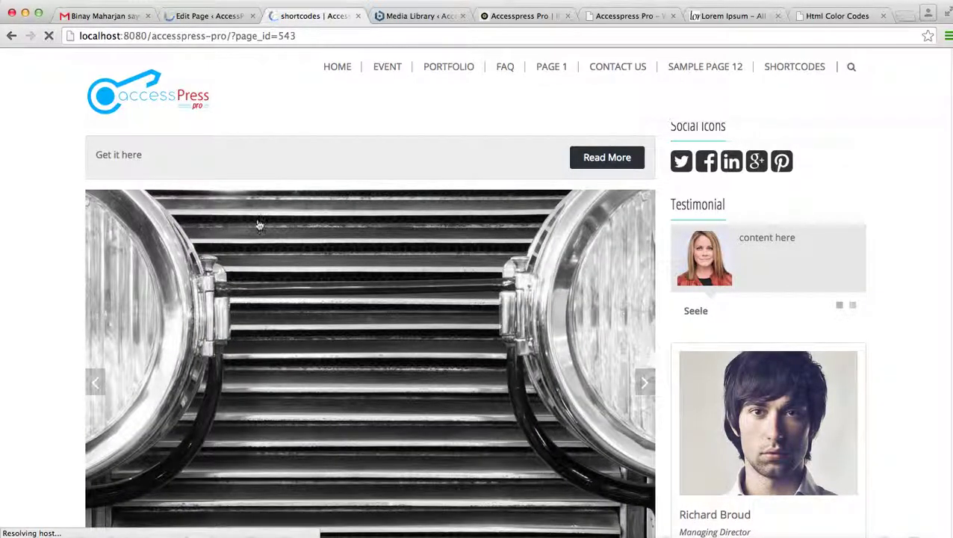
click(198, 18)
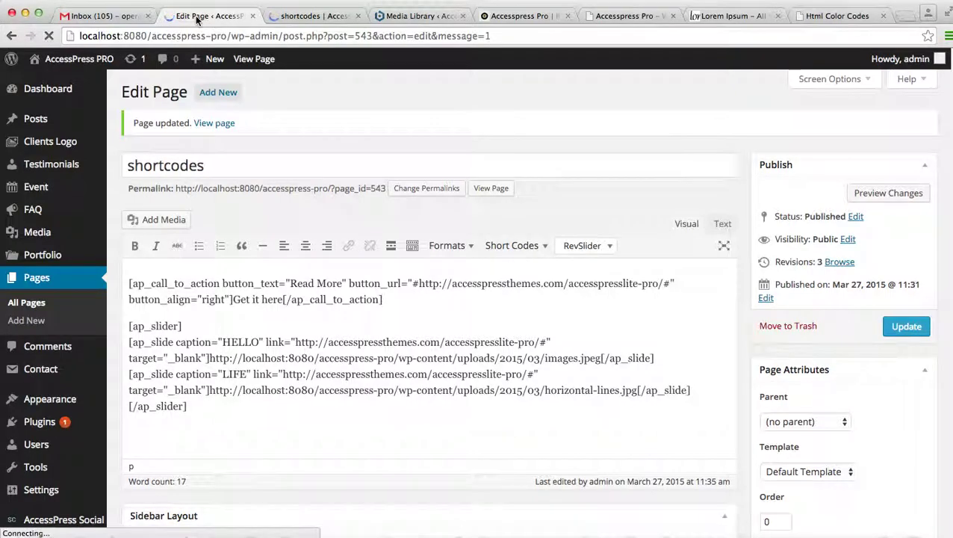
Insert a three-tab group with vertical captions on a new line below the slider.
click(207, 411)
key(Return)
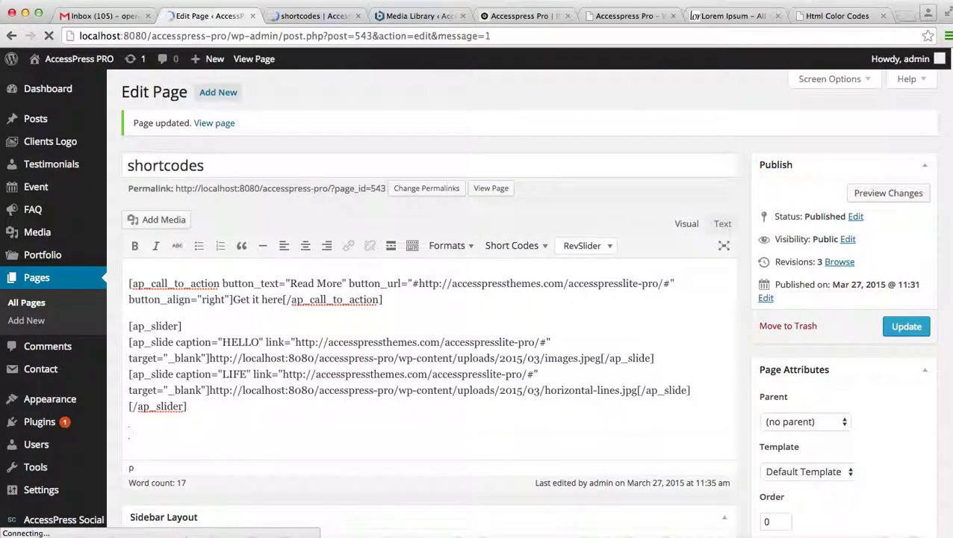
click(527, 247)
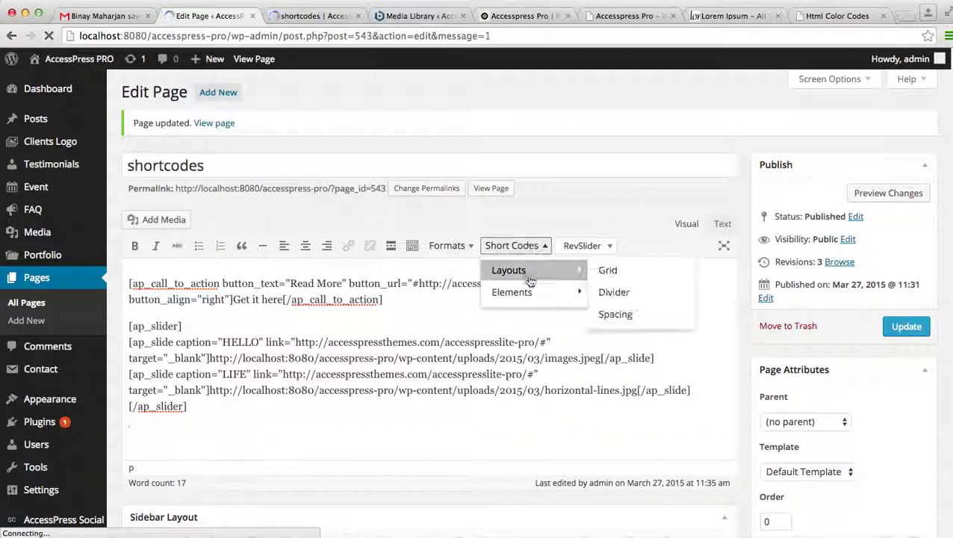
mouse_move(531, 294)
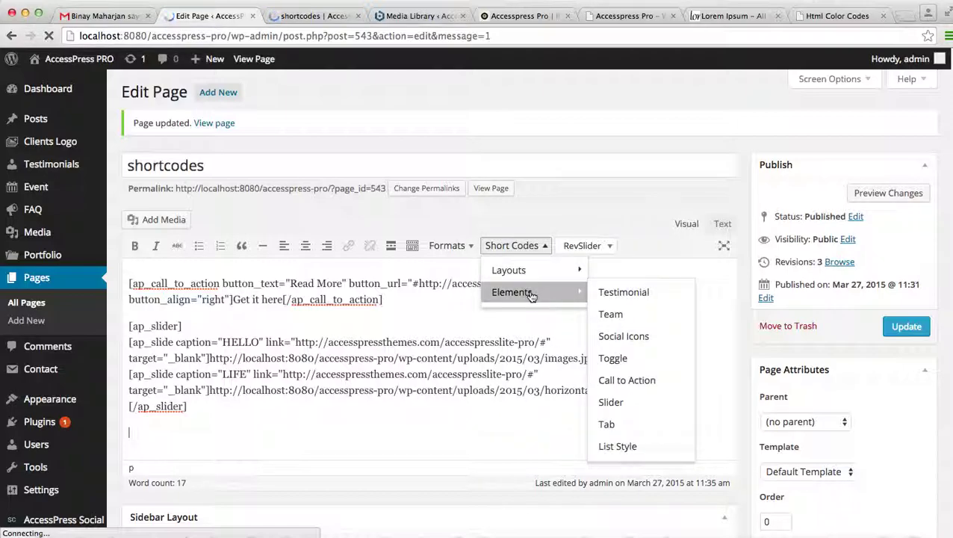
click(620, 426)
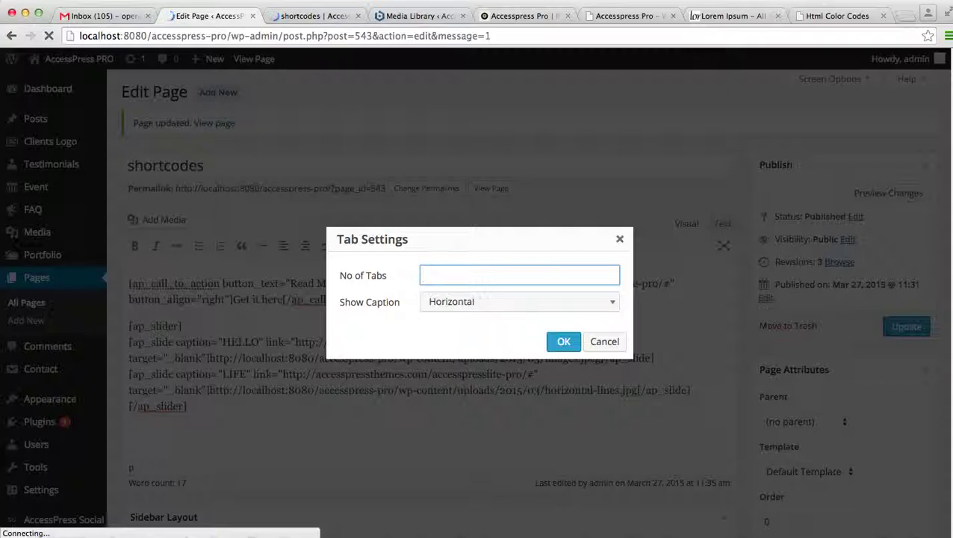
click(617, 309)
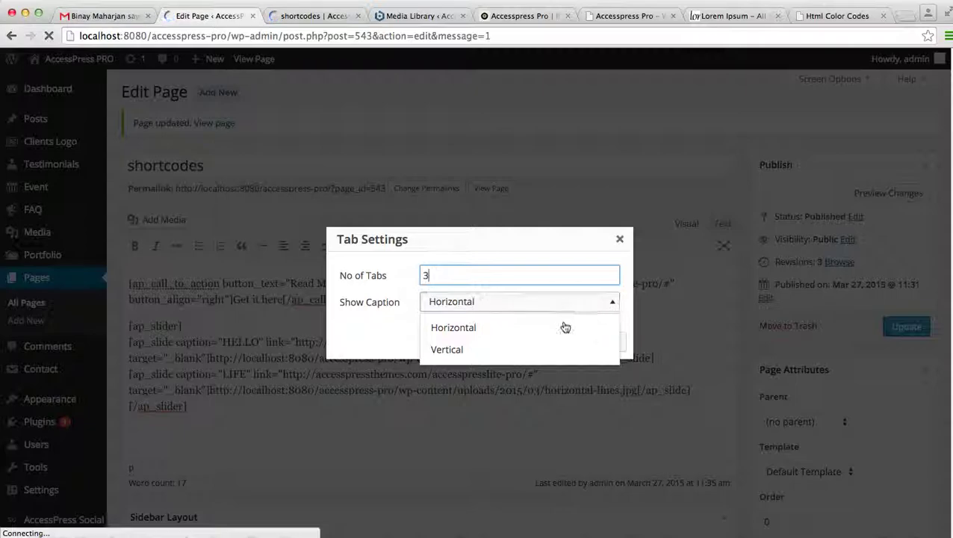
click(512, 351)
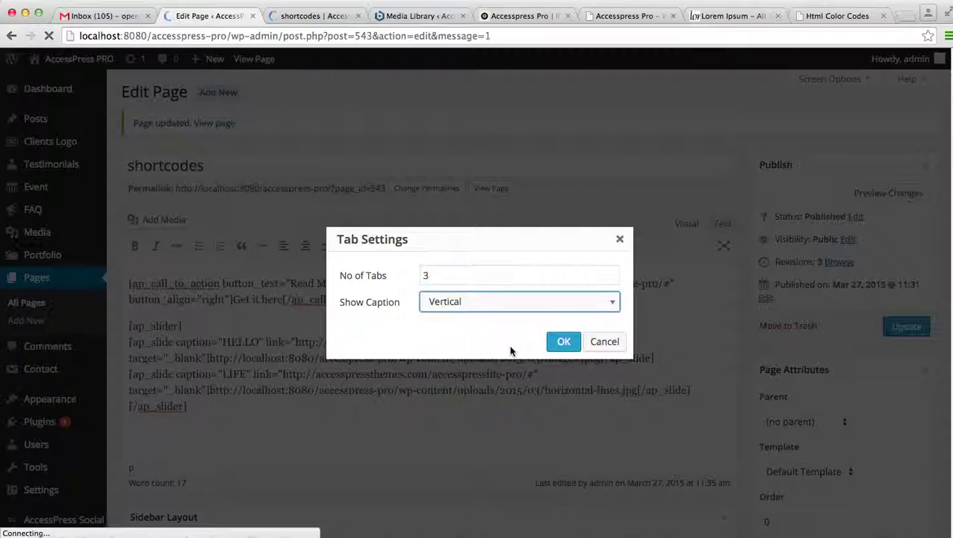
click(563, 342)
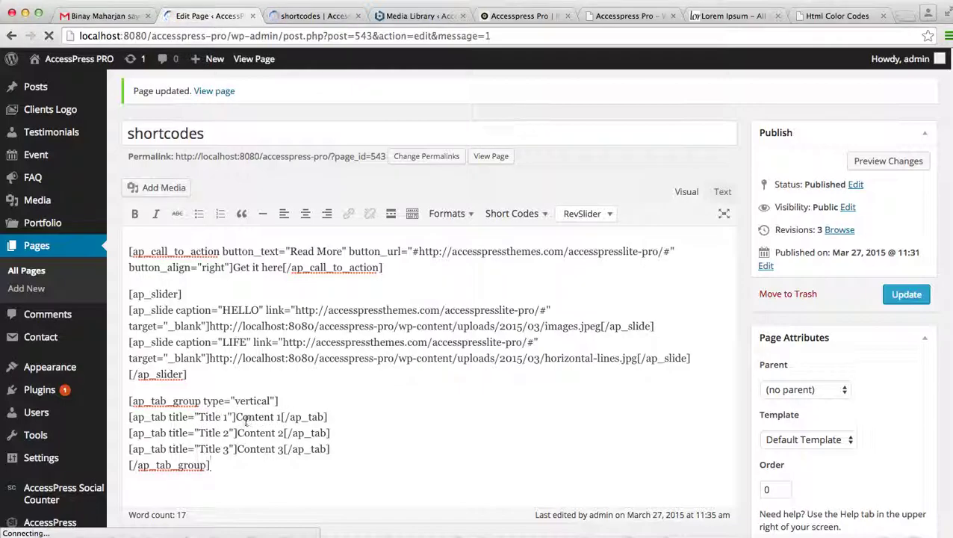
Check the Title 1 placeholder and update the page with the tab group.
drag(202, 416, 230, 419)
click(244, 419)
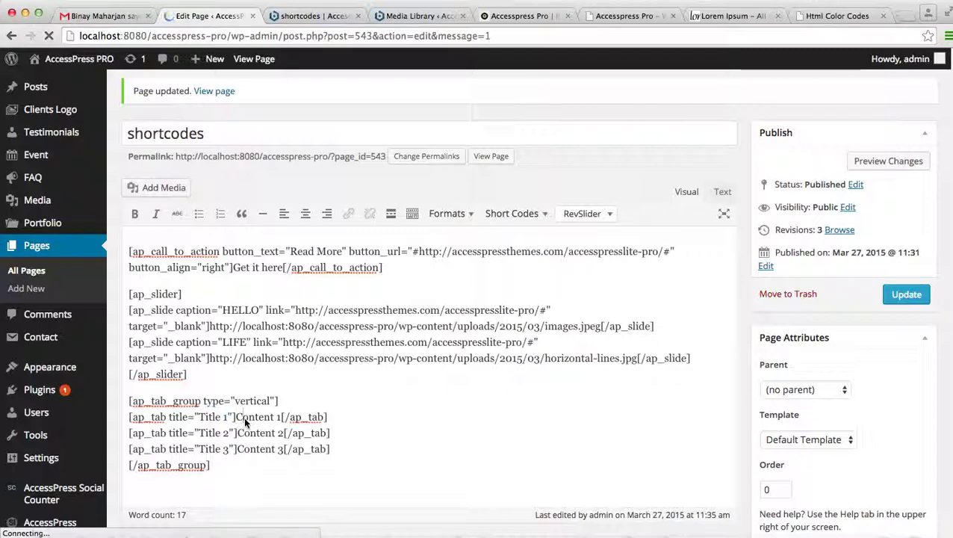
click(901, 290)
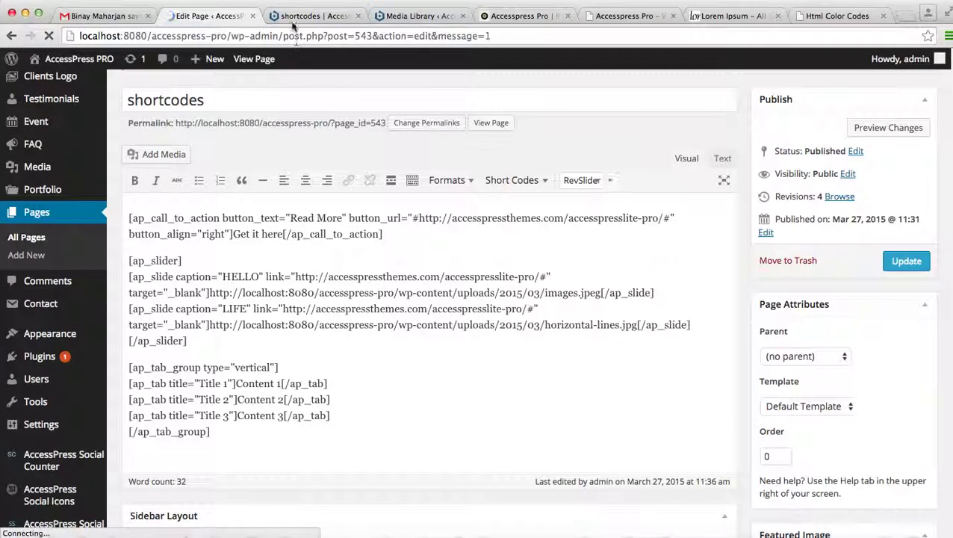
click(289, 19)
click(304, 31)
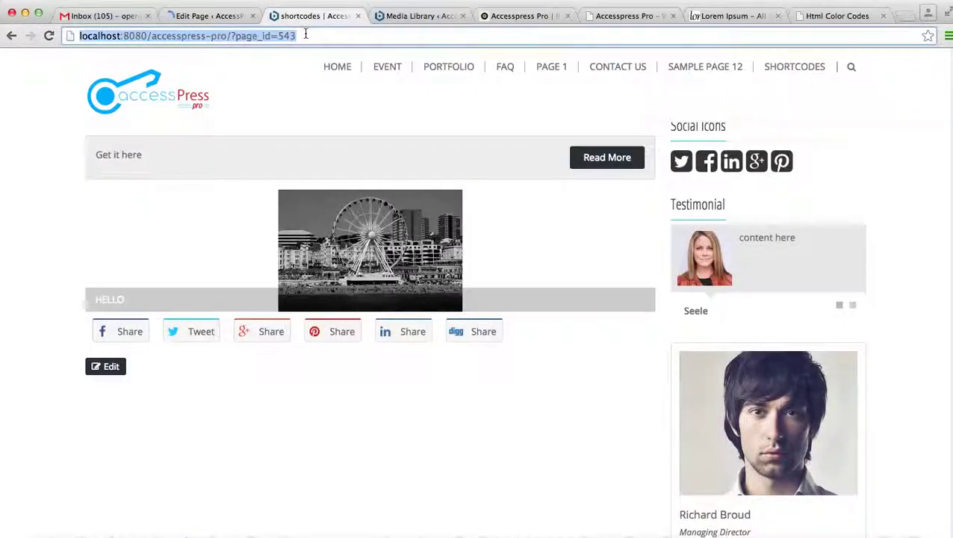
key(Return)
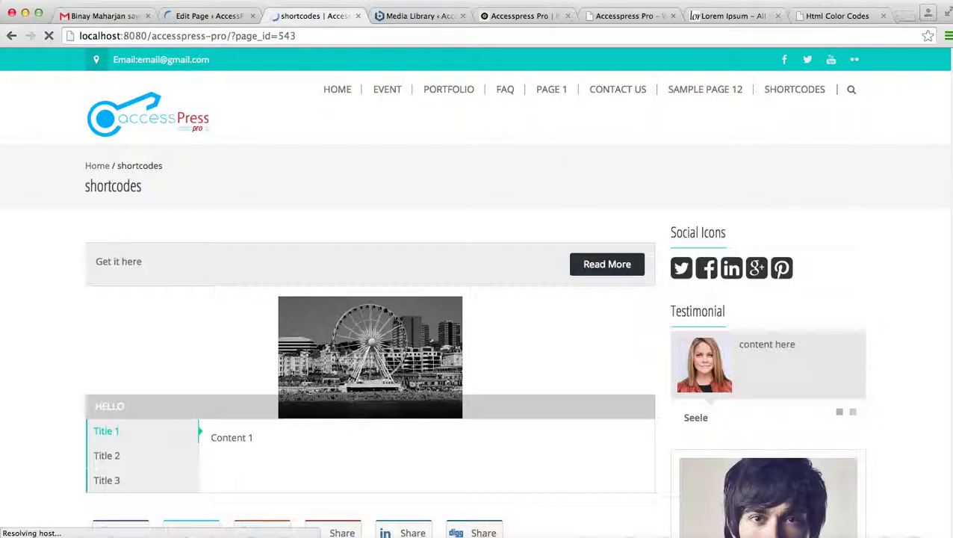
scroll(946, 266, down, 4)
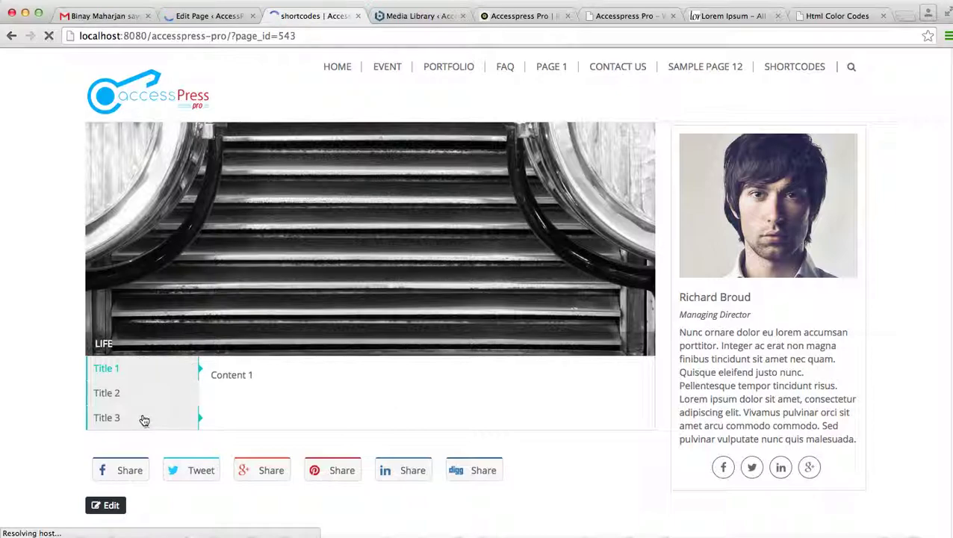
In the page editor, add a new line reading 'The features:' below the [/ap_tab_group] shortcode.
click(220, 17)
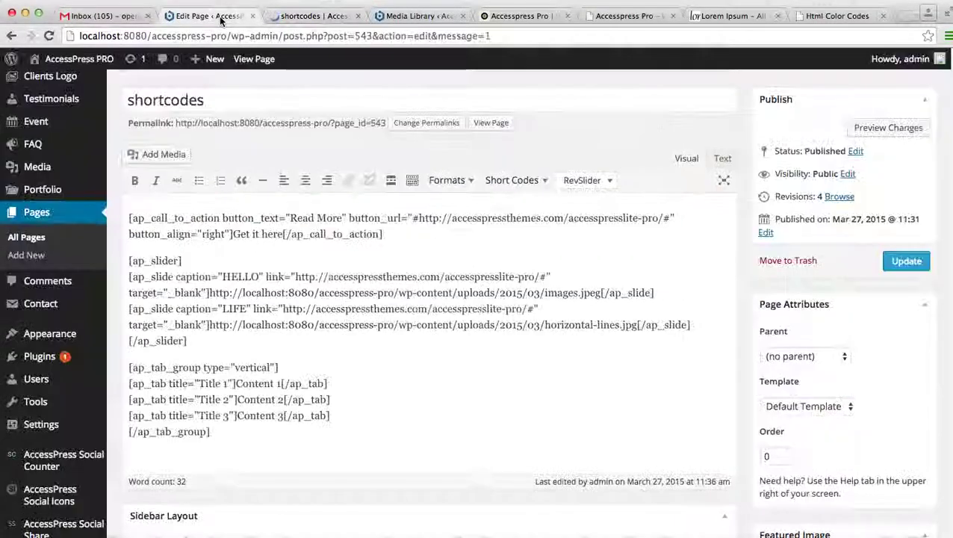
click(338, 426)
key(Return)
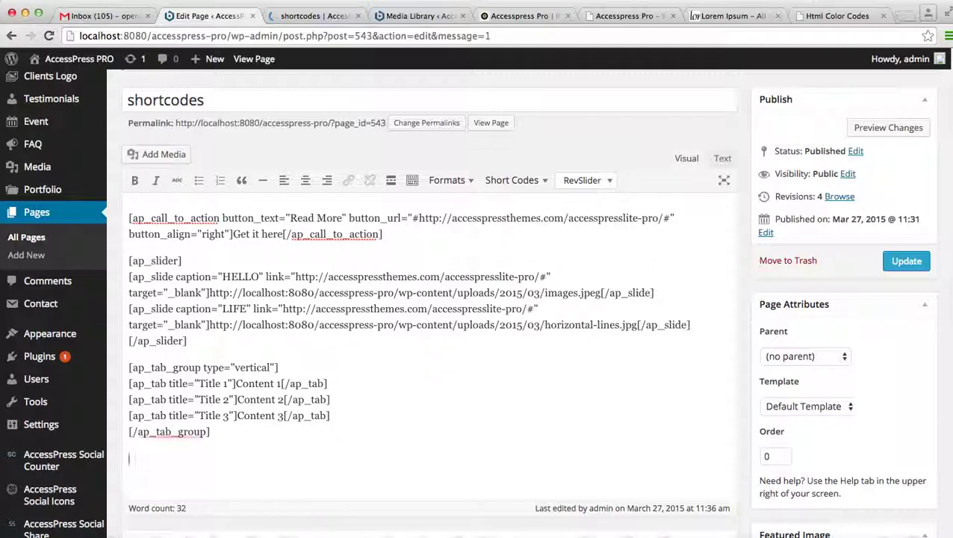
click(527, 182)
mouse_move(546, 228)
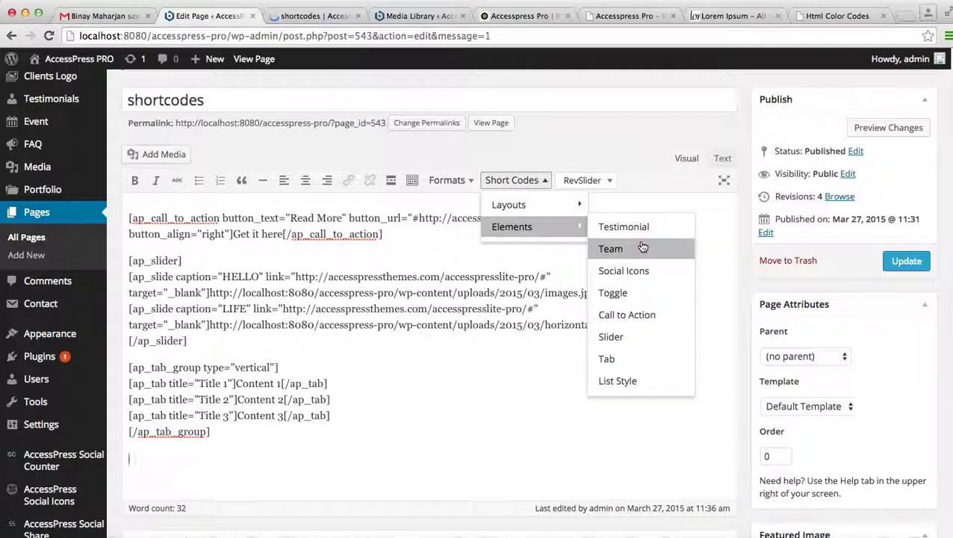
click(626, 384)
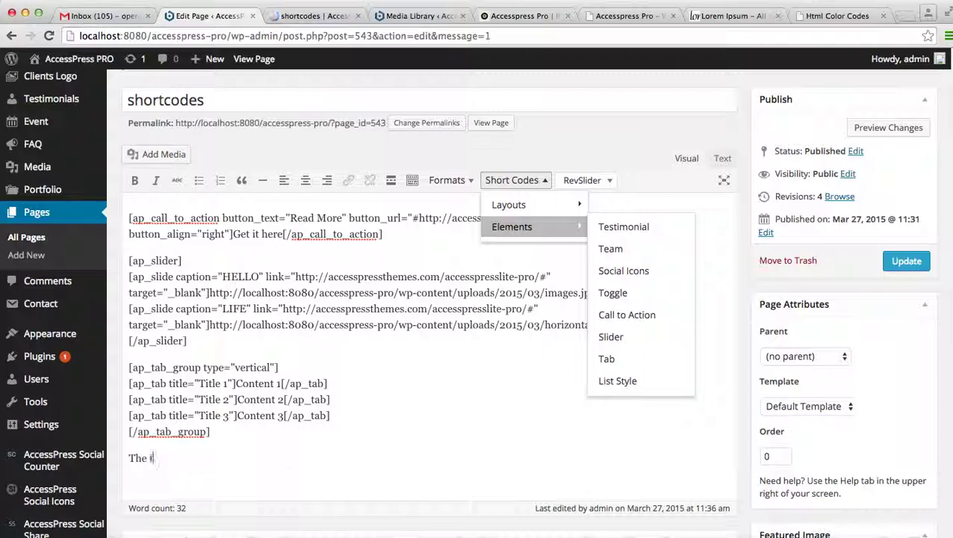
text(featur)
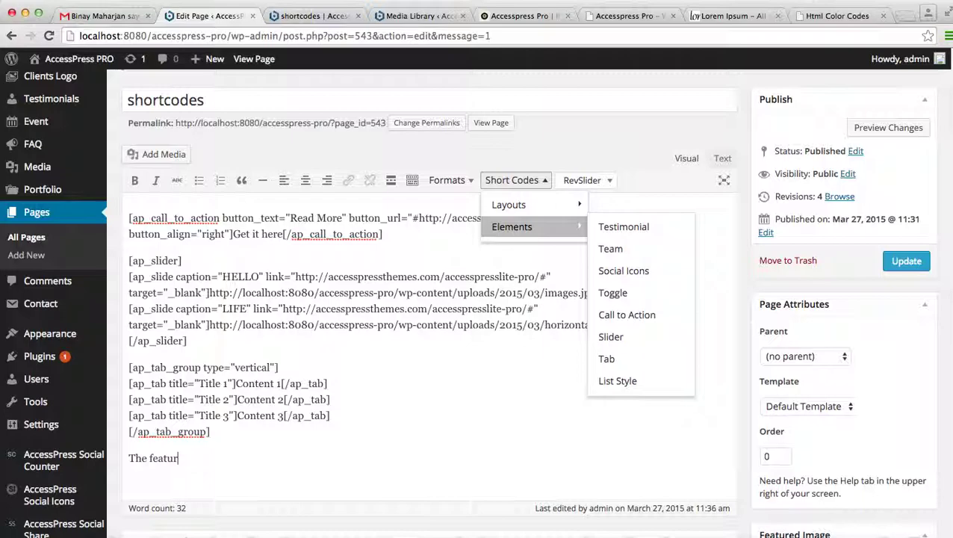
text(es:)
key(Return)
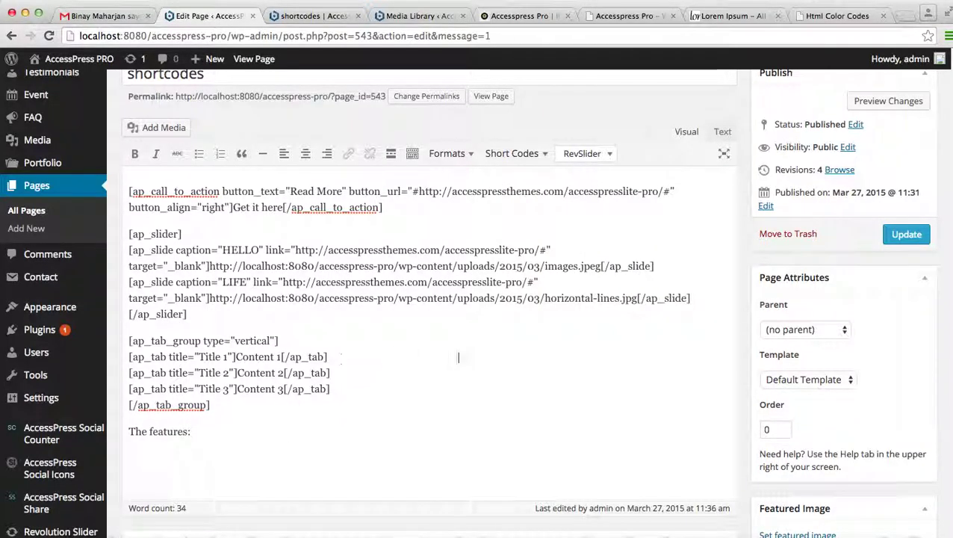
Insert a four-item List Style shortcode with Star Icon bullets, then update the page.
click(527, 164)
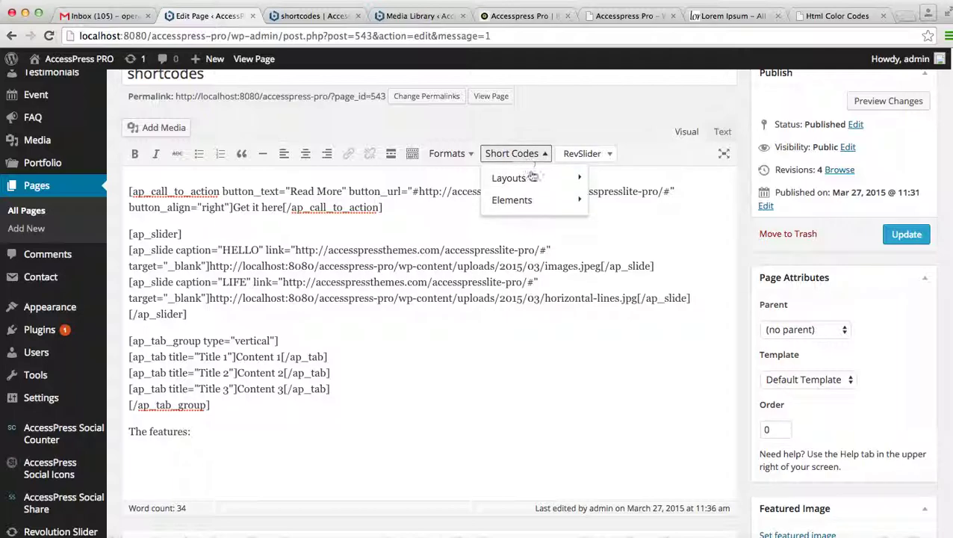
mouse_move(542, 201)
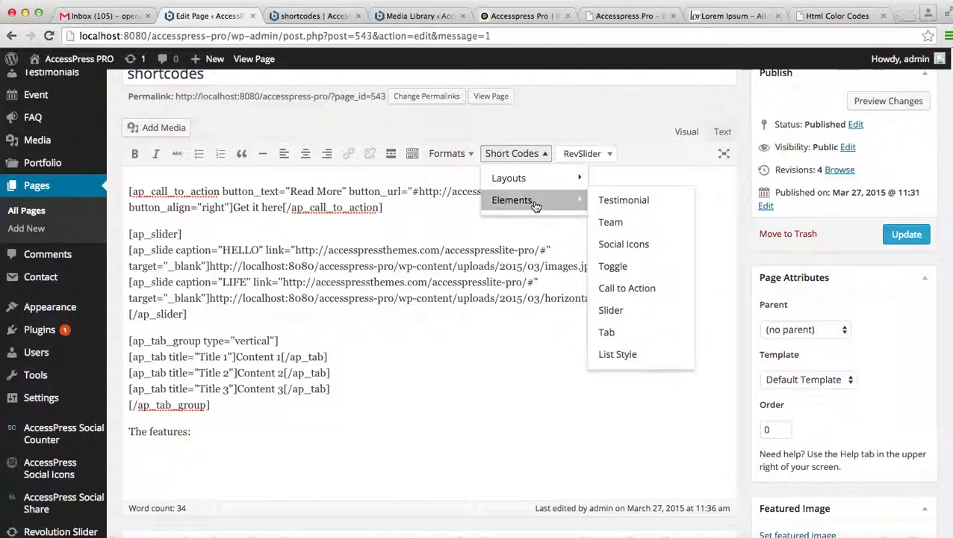
click(629, 356)
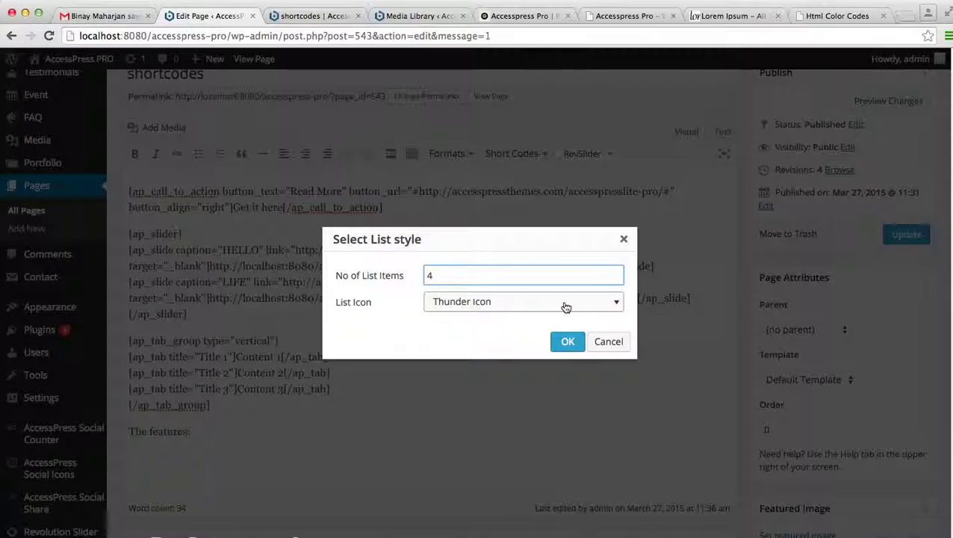
click(617, 304)
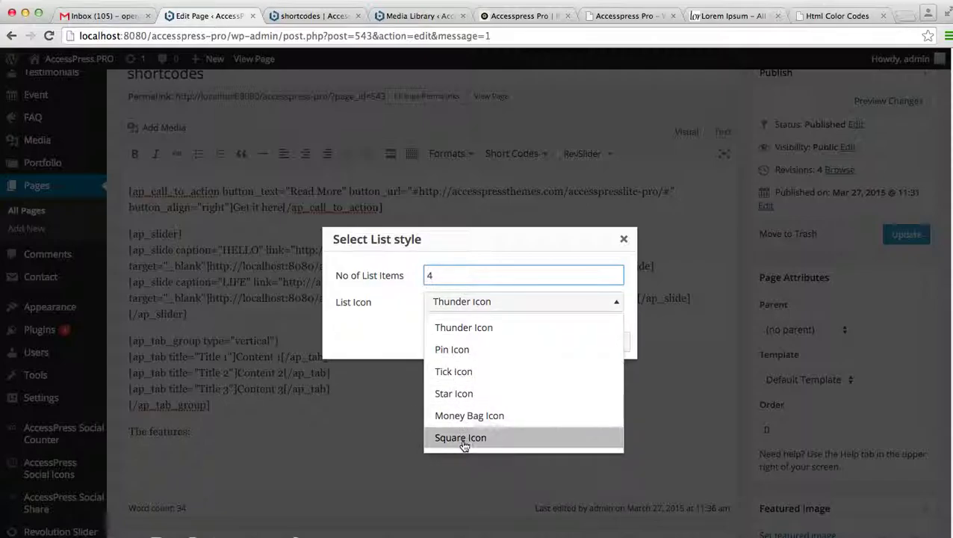
click(452, 394)
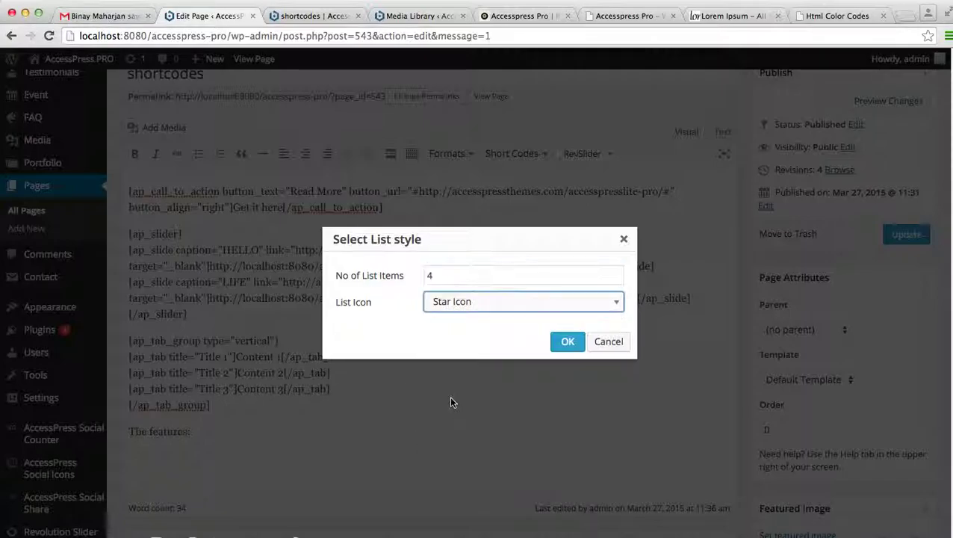
click(566, 345)
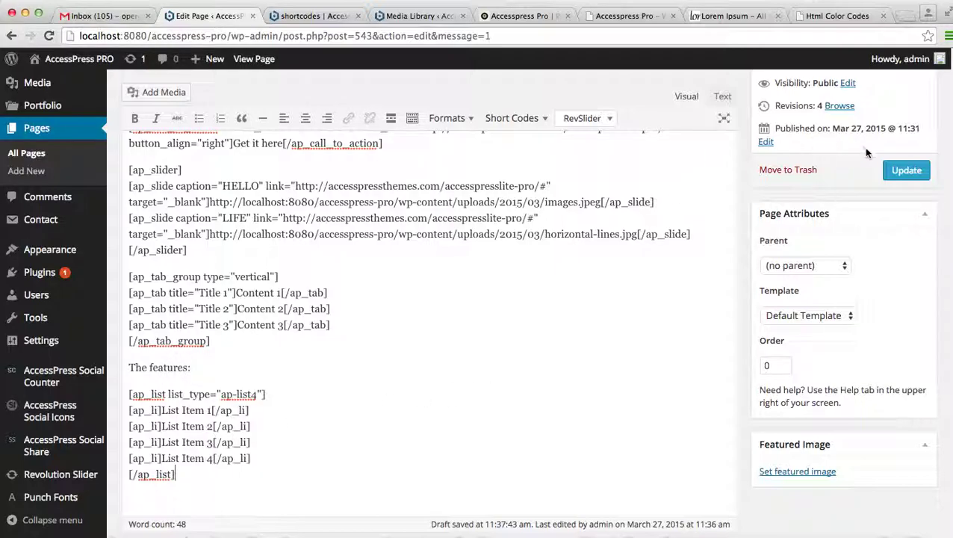
click(896, 178)
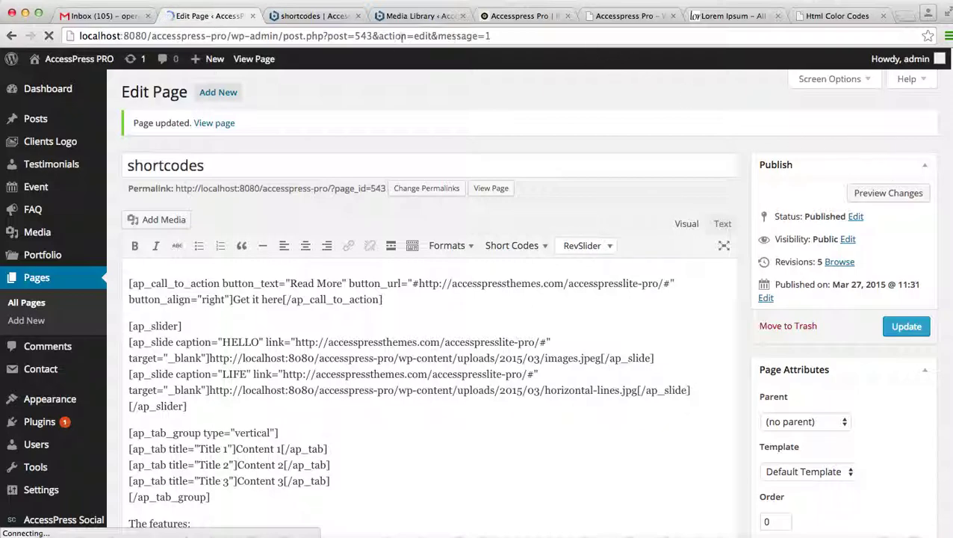
Reload the live shortcodes page and scroll to the star-bulleted List Items 1–4 under 'The features:'.
click(312, 22)
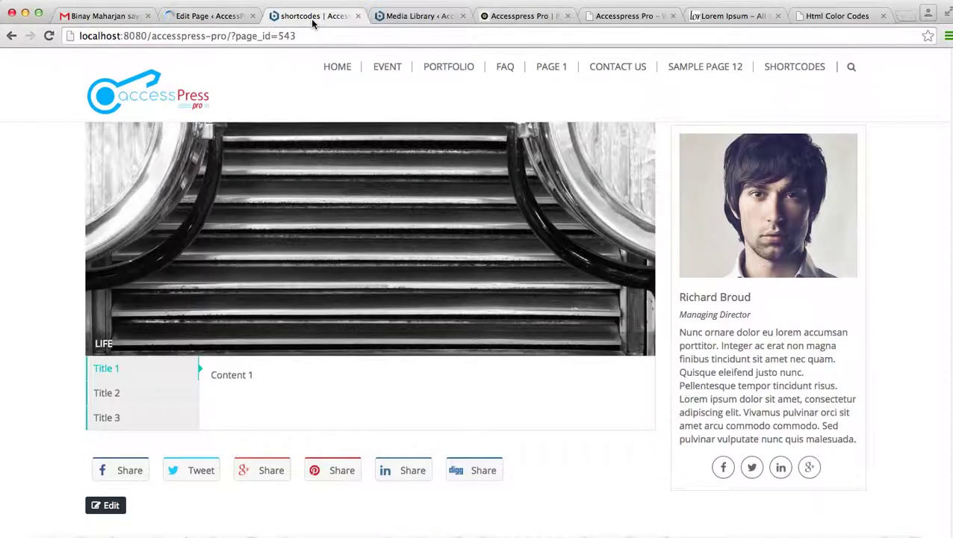
click(318, 30)
key(Return)
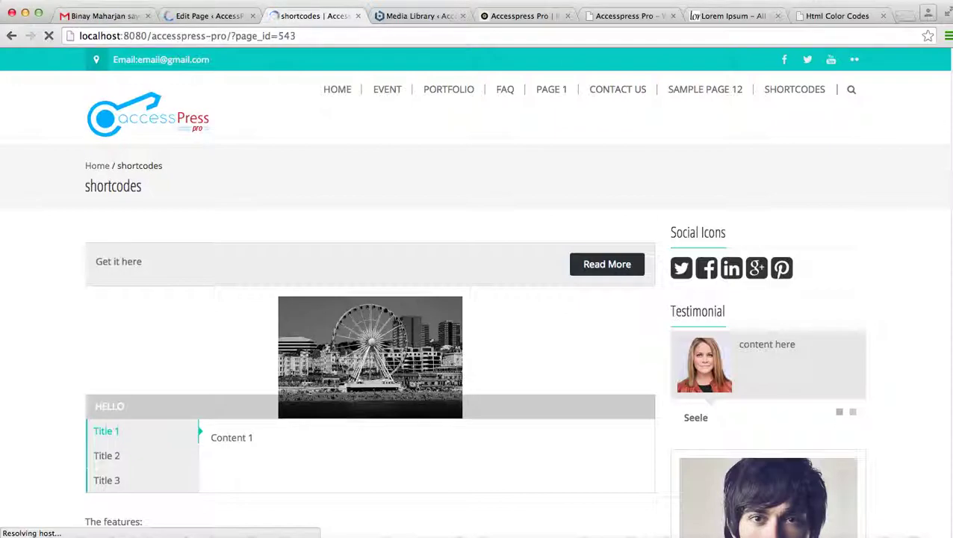
scroll(946, 187, down, 10)
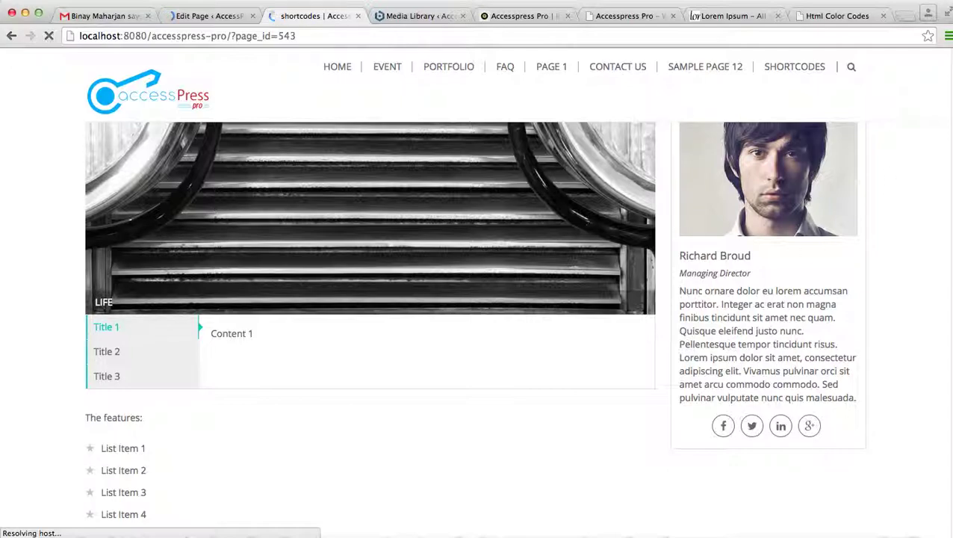
scroll(945, 183, down, 7)
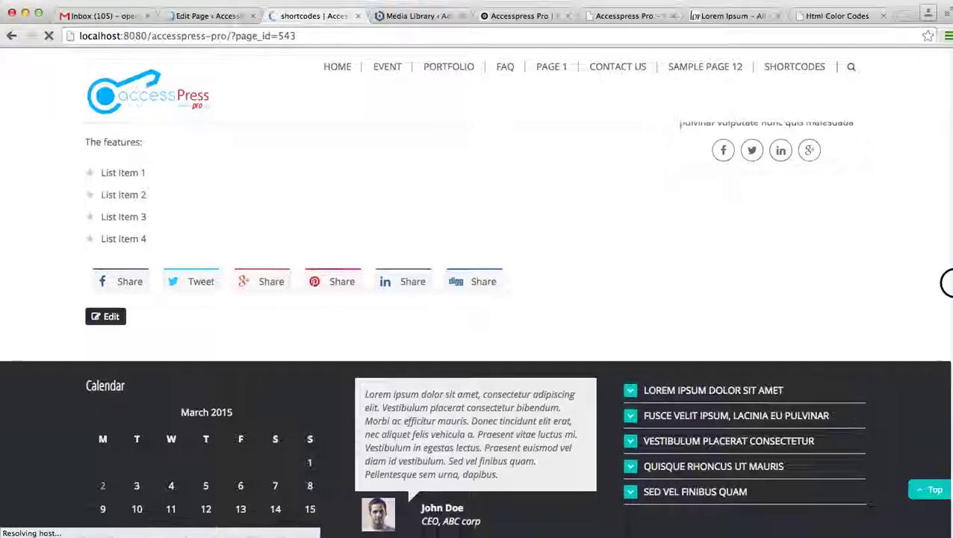
scroll(946, 282, down, 4)
scroll(946, 244, up, 2)
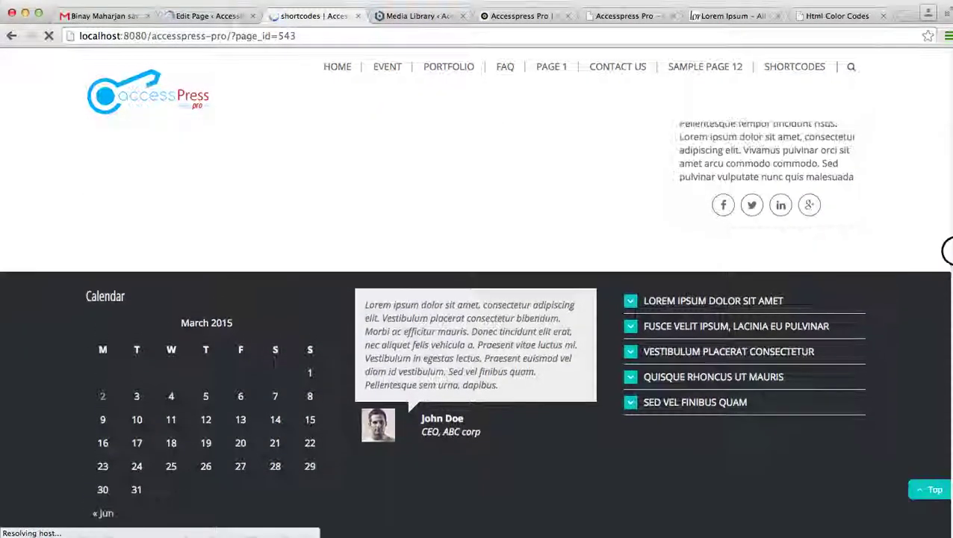
scroll(947, 244, up, 10)
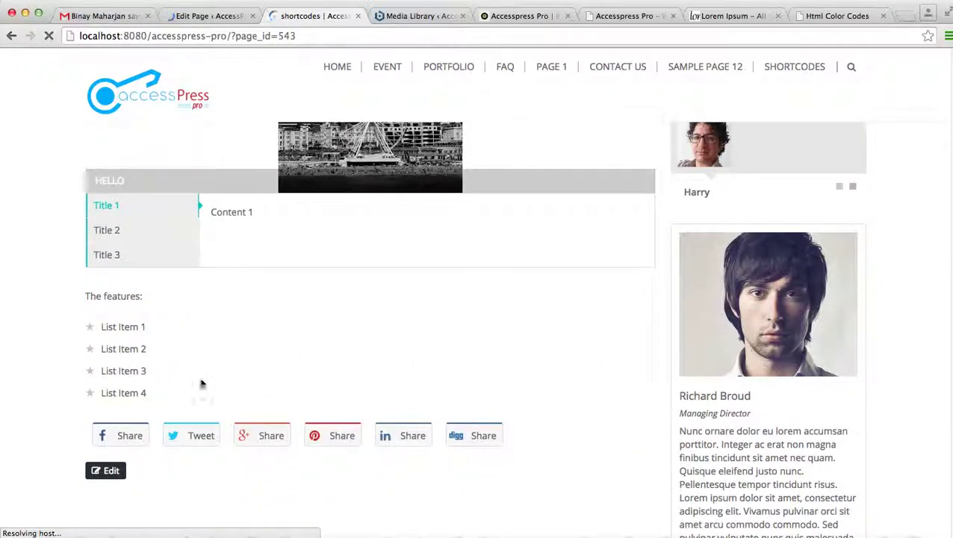
Return to the page editor and show the Elements options in the Short Codes menu.
click(197, 18)
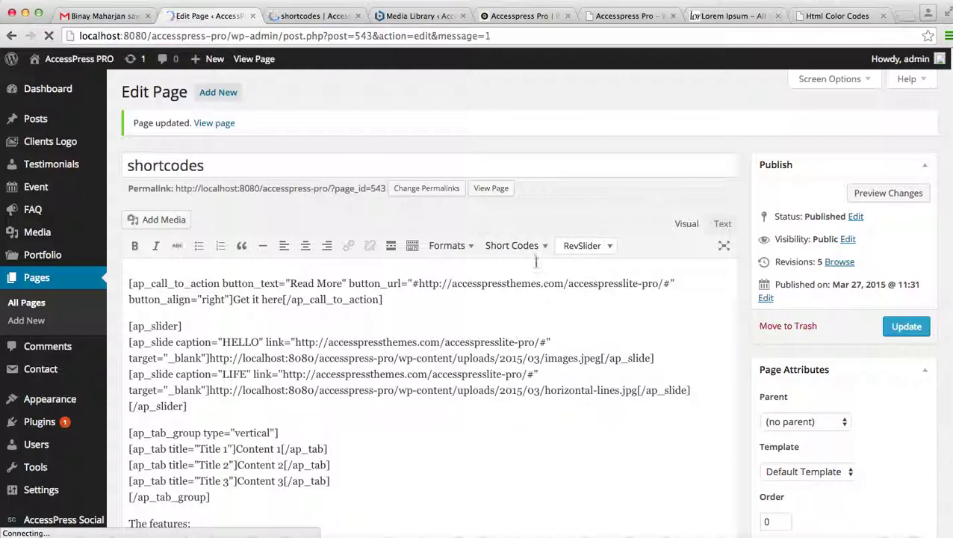
click(516, 245)
mouse_move(533, 292)
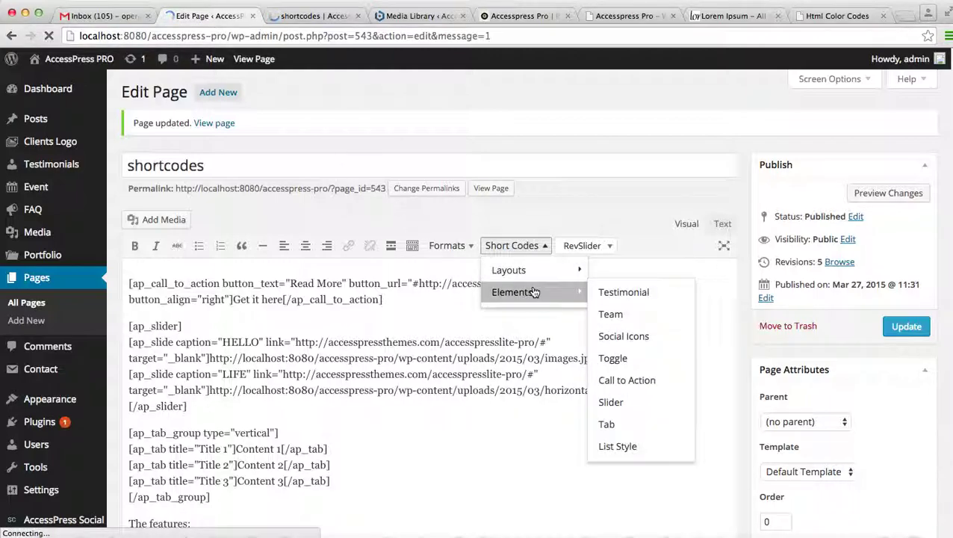